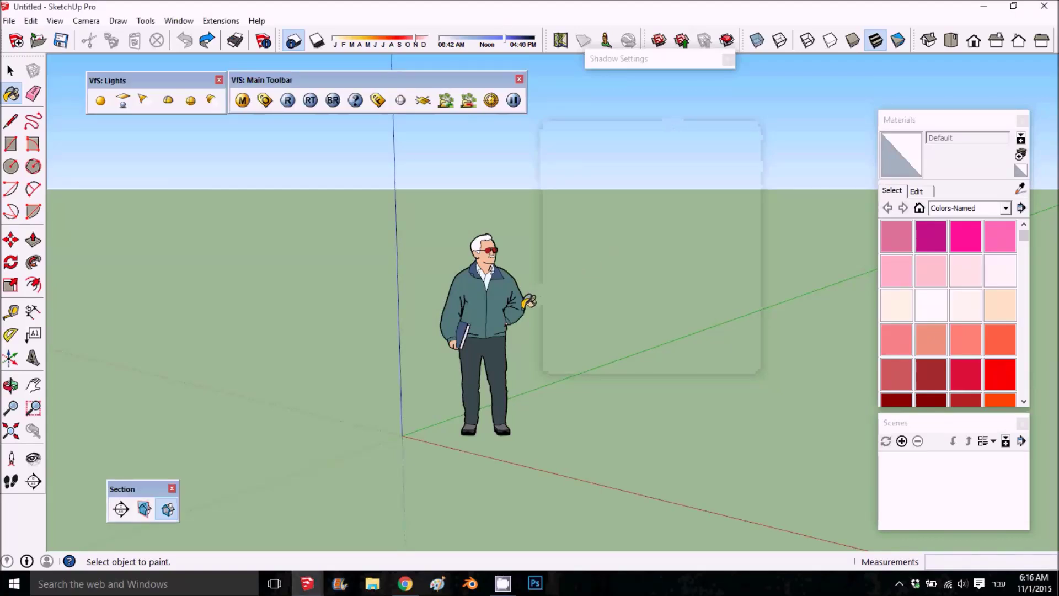
Erase the man figure and draw a rectangle starting at the origin.
left_click(32, 92)
left_click(481, 320)
left_click(11, 144)
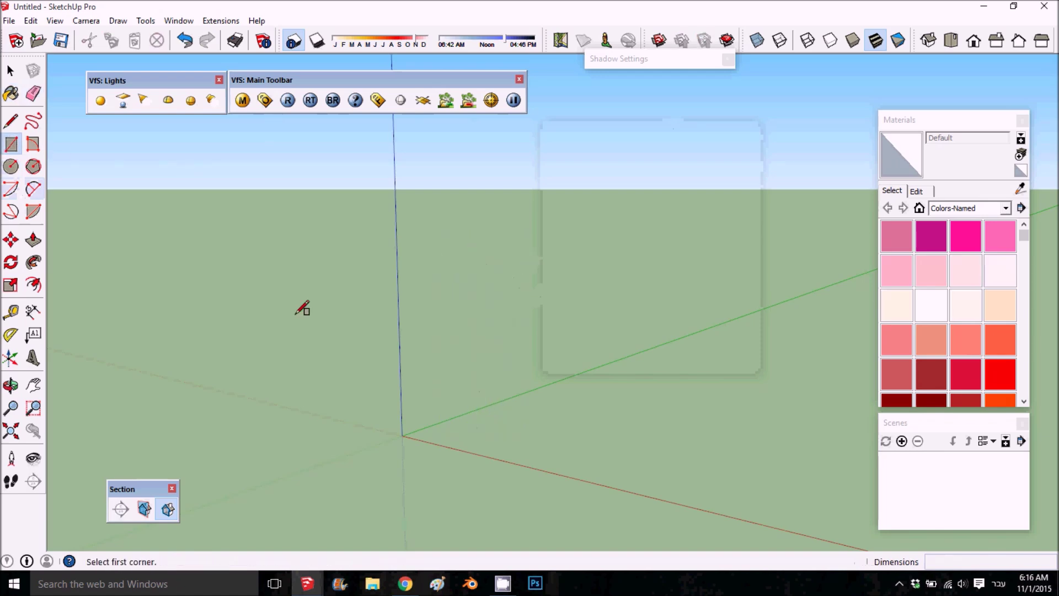
left_click(402, 436)
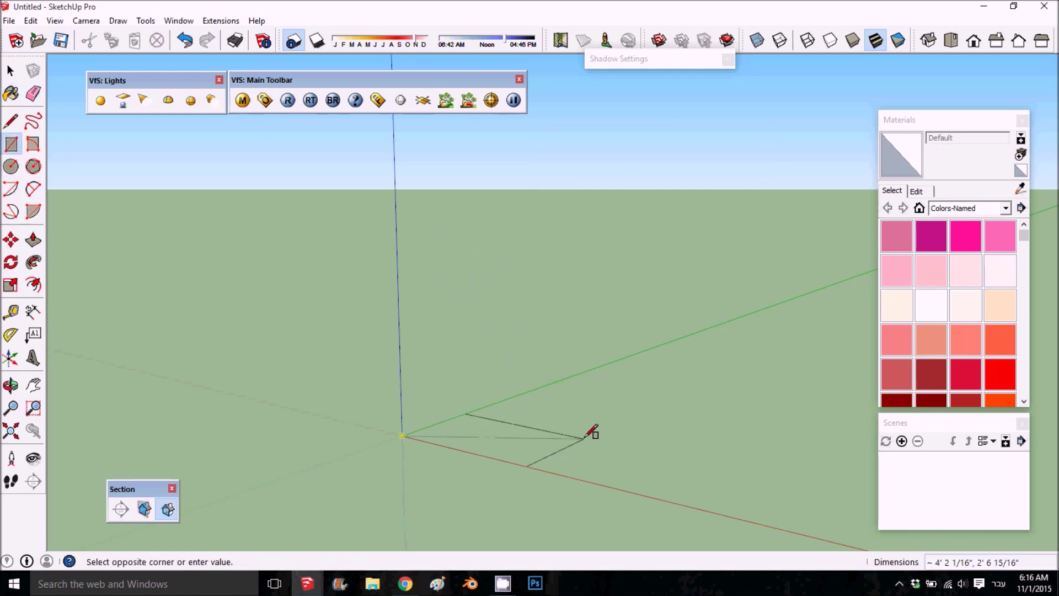
left_click(672, 421)
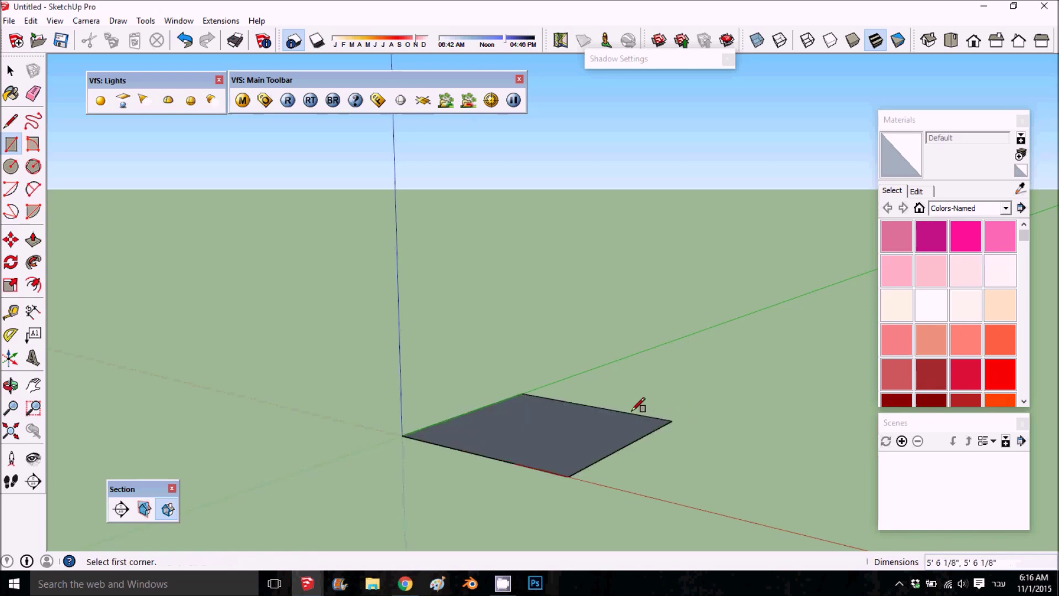
Extrude the rectangle to 6' 9 1/16", paint the box 0020_Red, and open its V-Ray material.
left_click(34, 239)
left_click(634, 436)
left_click(563, 194)
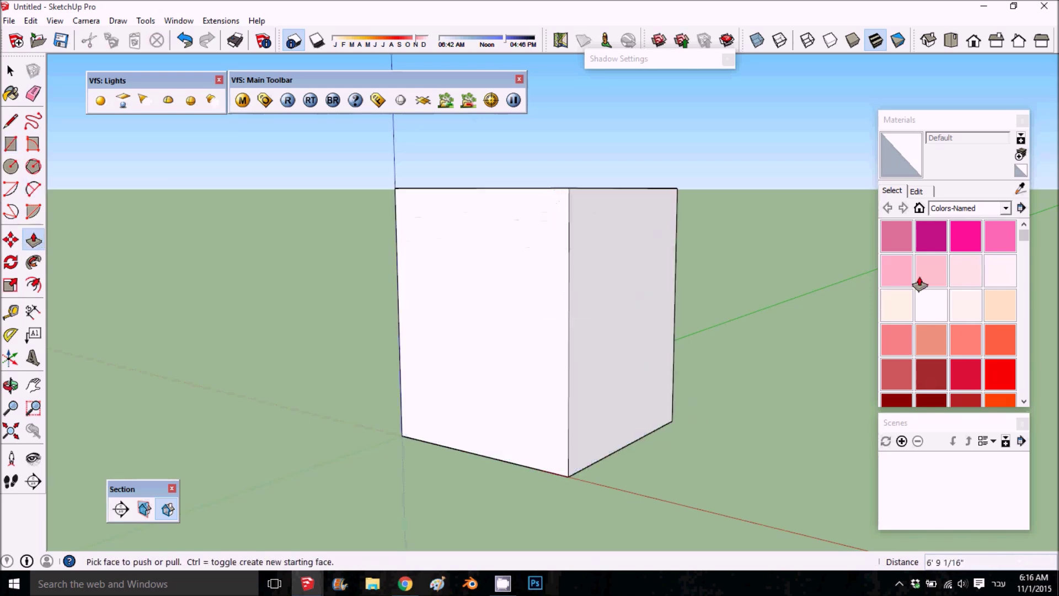
left_click(995, 378)
left_click(650, 338, "ctrl")
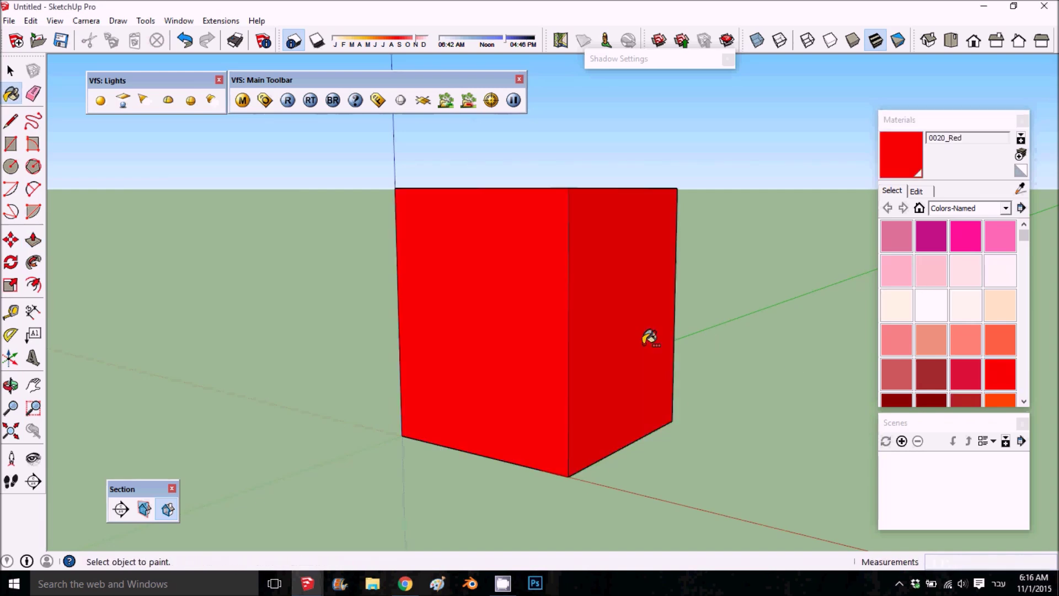
middle_click_drag(651, 338, 596, 341)
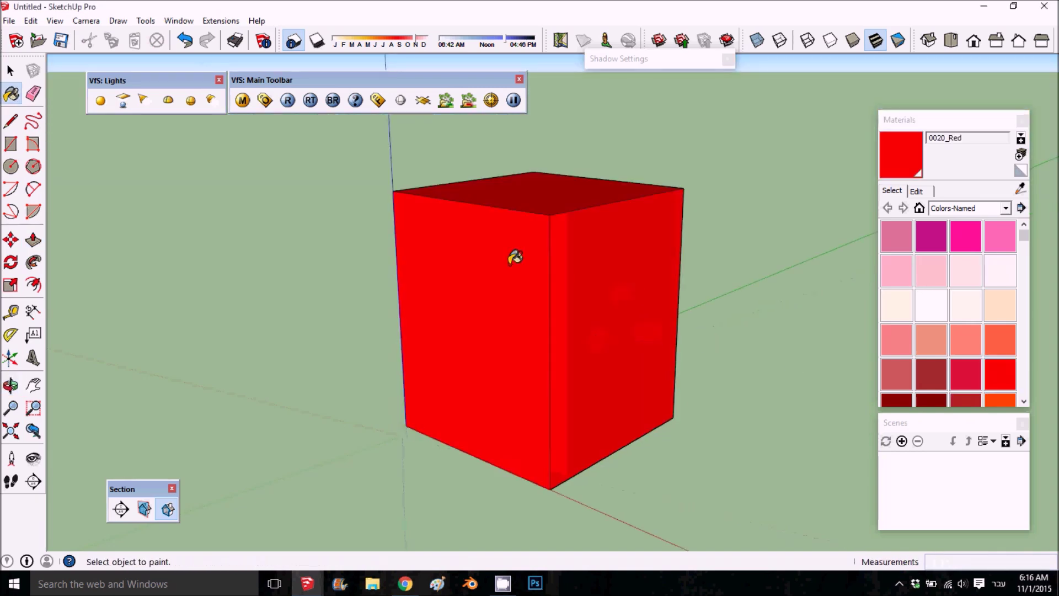
left_click(240, 103)
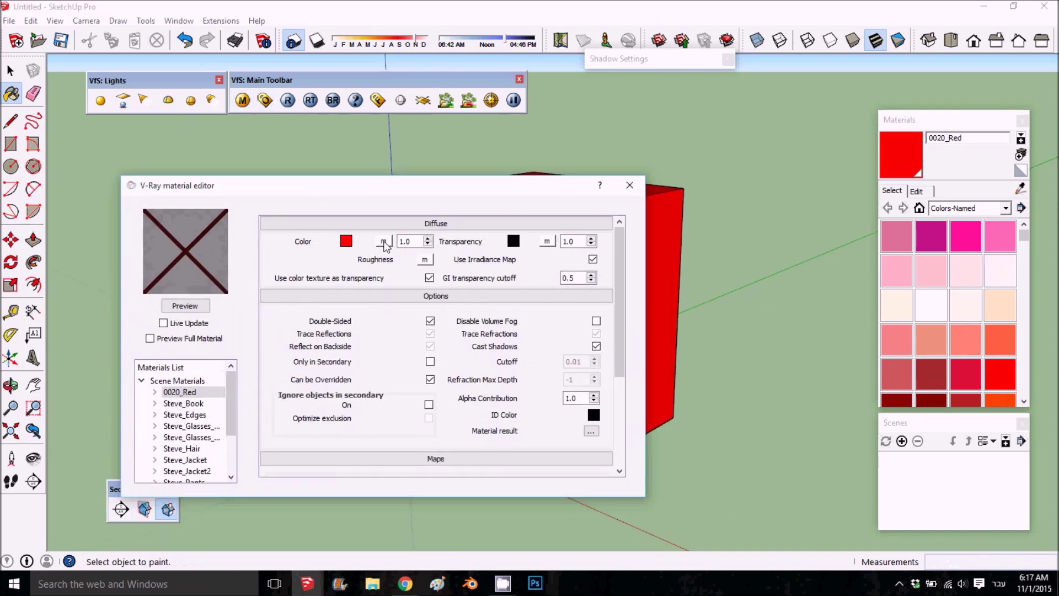
Map the 0020_Red diffuse colour with TexBulge at U Width 0.01 and preview it.
left_click(383, 242)
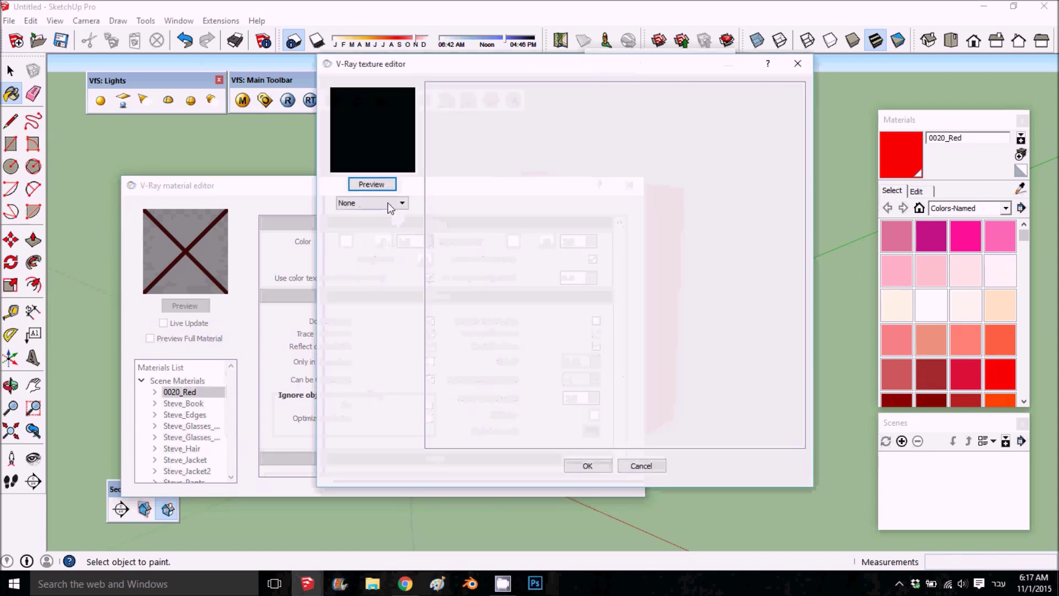
left_click(389, 207)
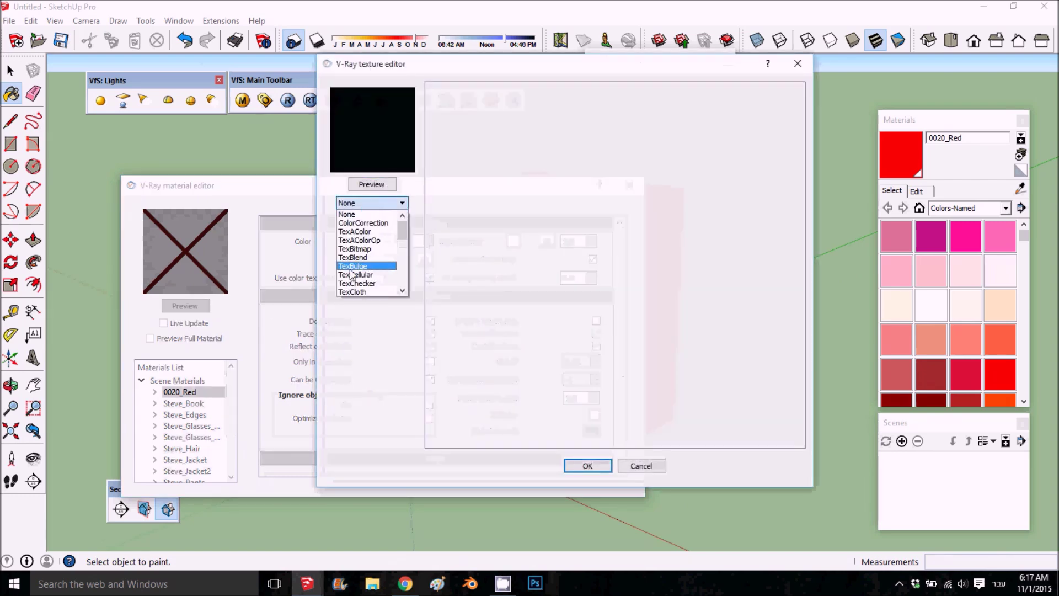
left_click(370, 266)
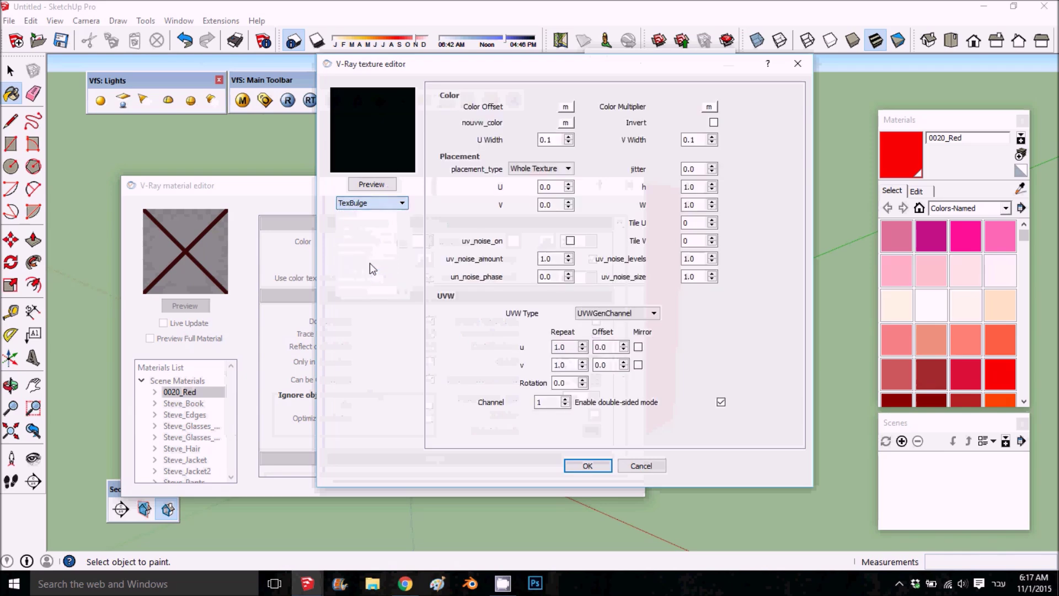
left_click(371, 184)
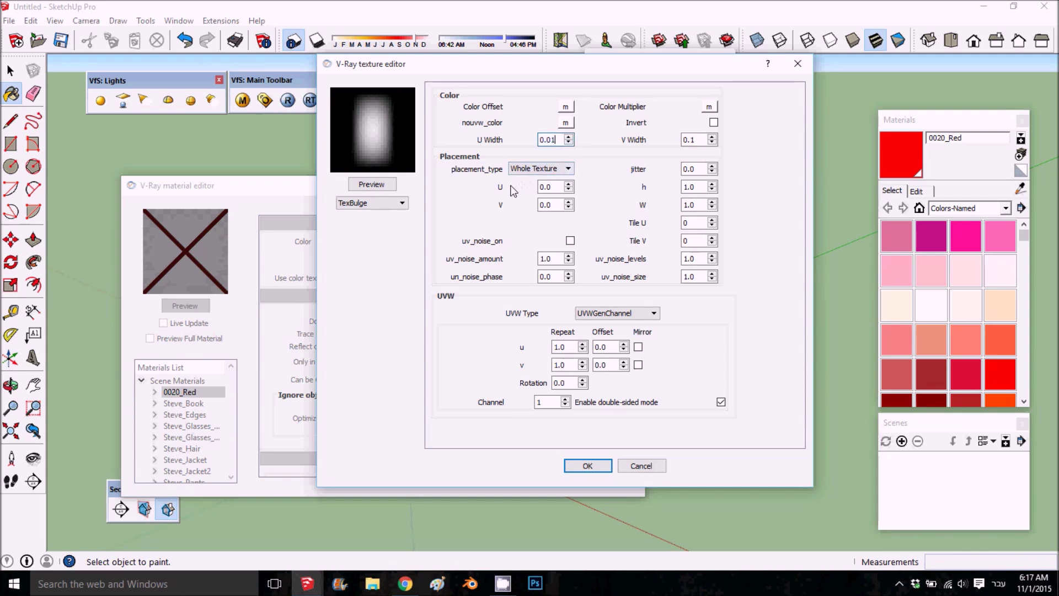
left_click(363, 183)
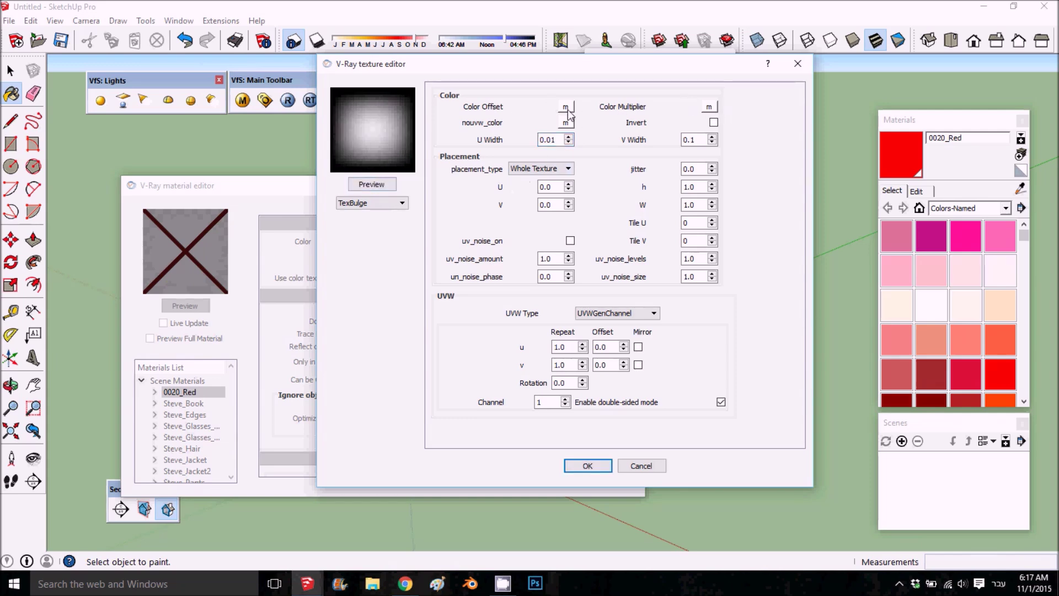
left_click(402, 203)
Set the TexBulge Color Offset to a full-brightness yellow TexAColor and preview.
left_click(352, 211)
left_click(398, 205)
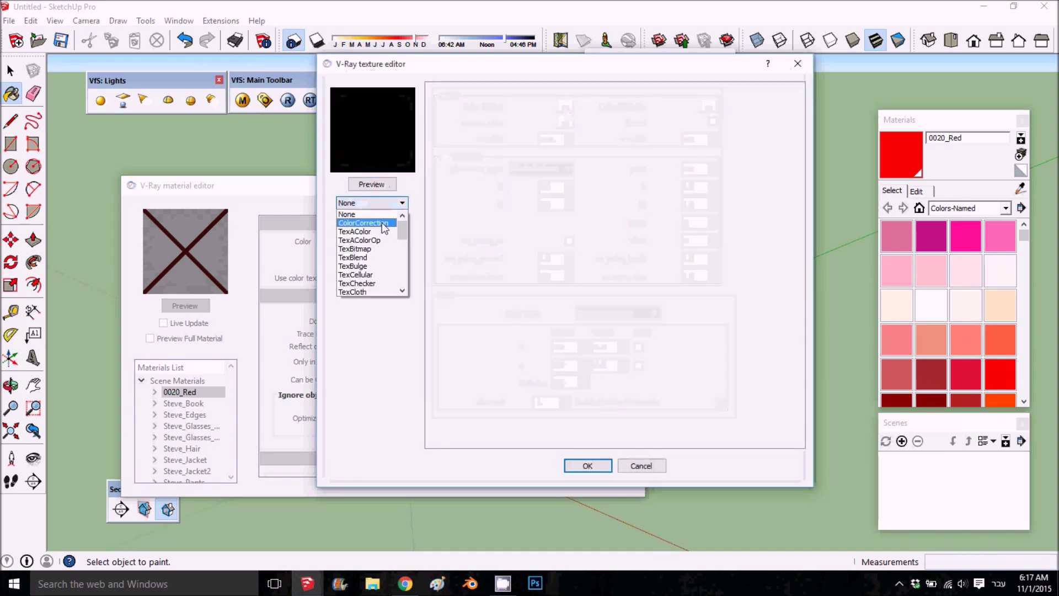
left_click(372, 228)
left_click(510, 97)
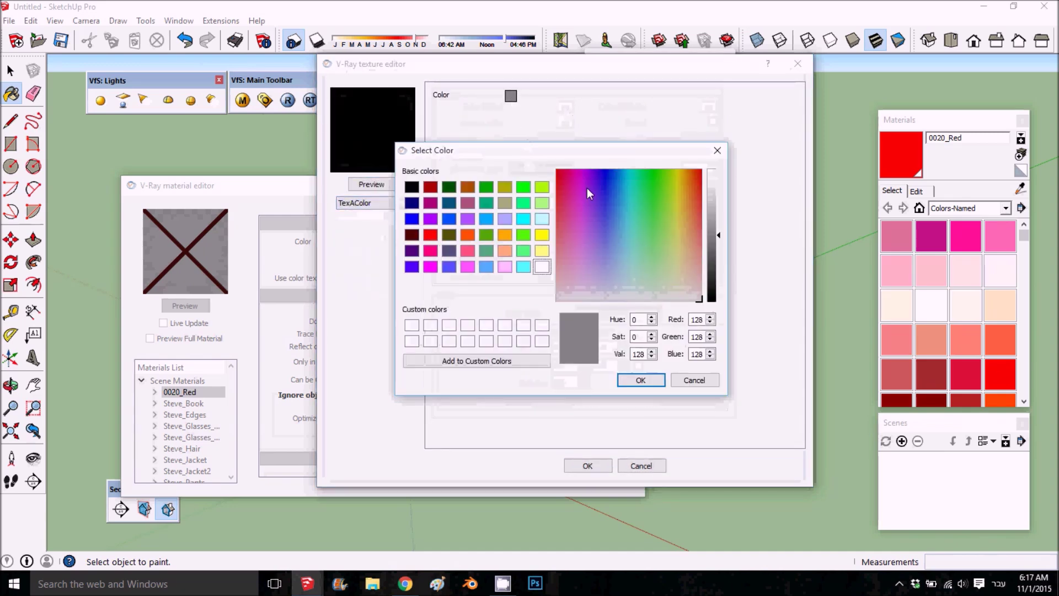
left_click(680, 169)
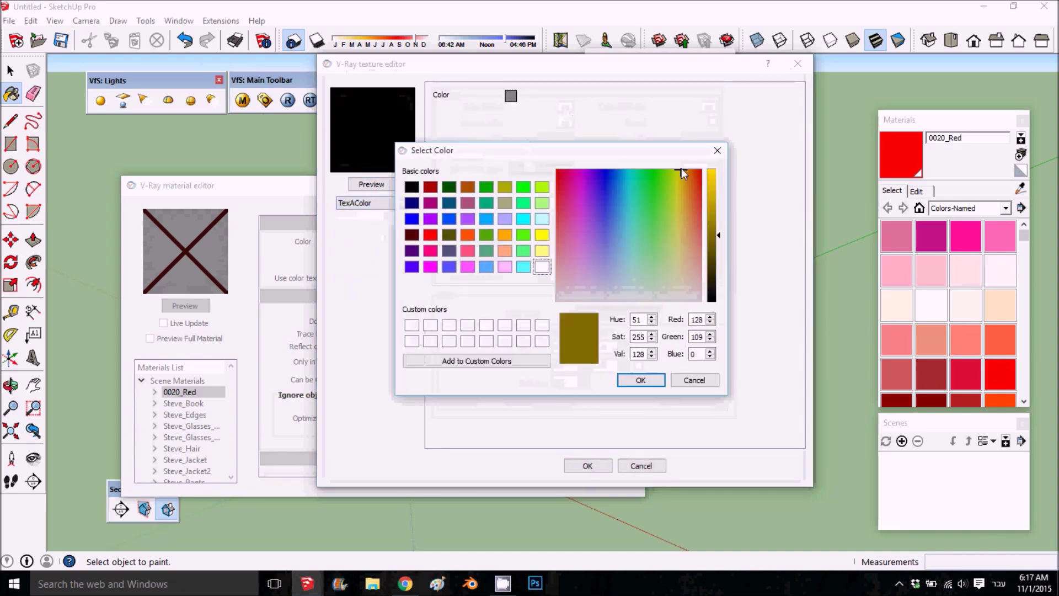
left_click(711, 177)
left_click(642, 380)
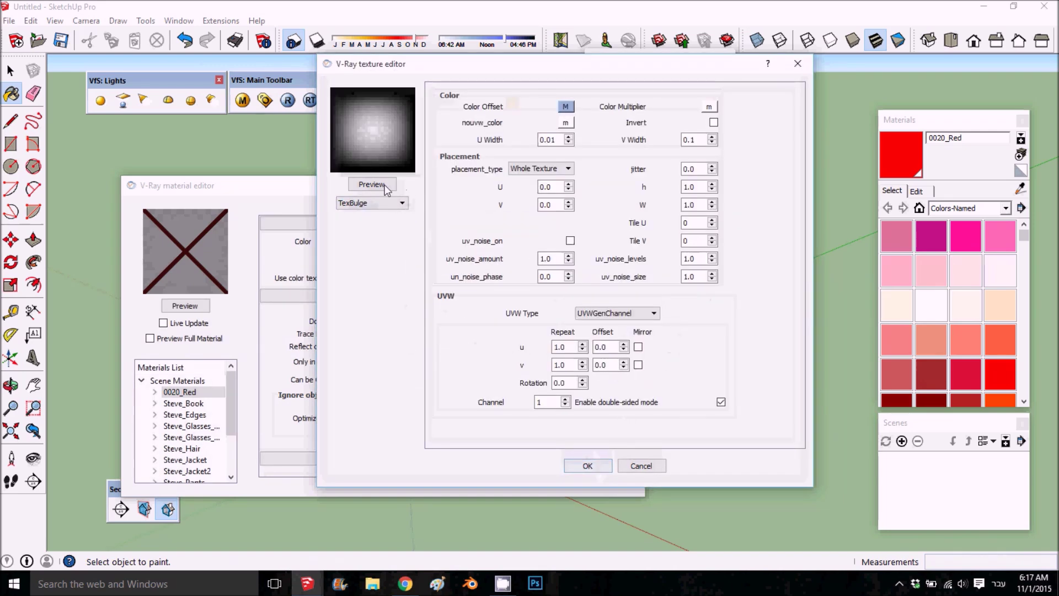
left_click(385, 187)
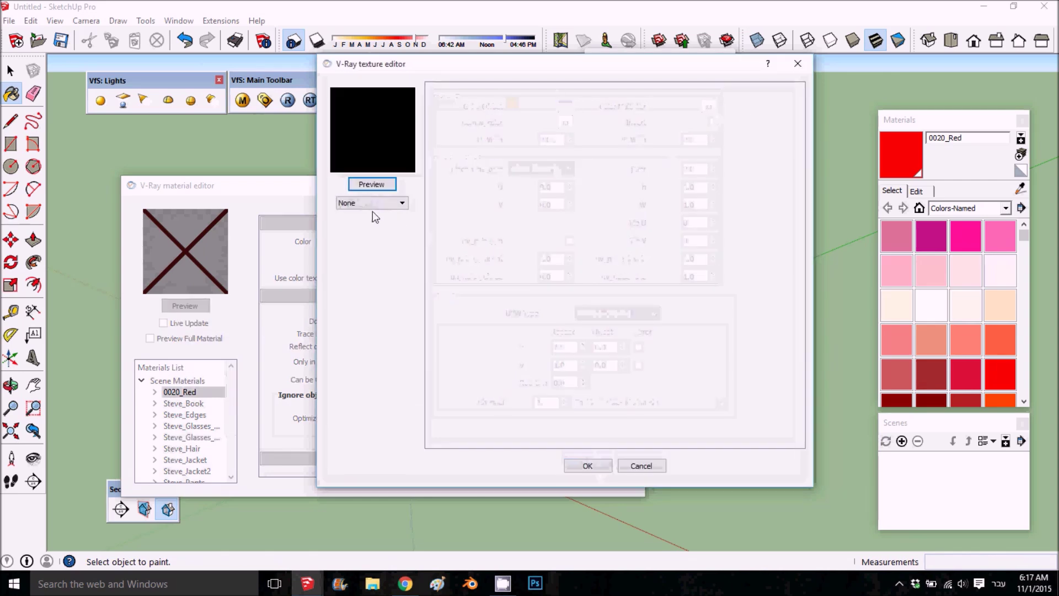
Map the Color Multiplier with a bright green TexAColor and preview.
left_click(369, 204)
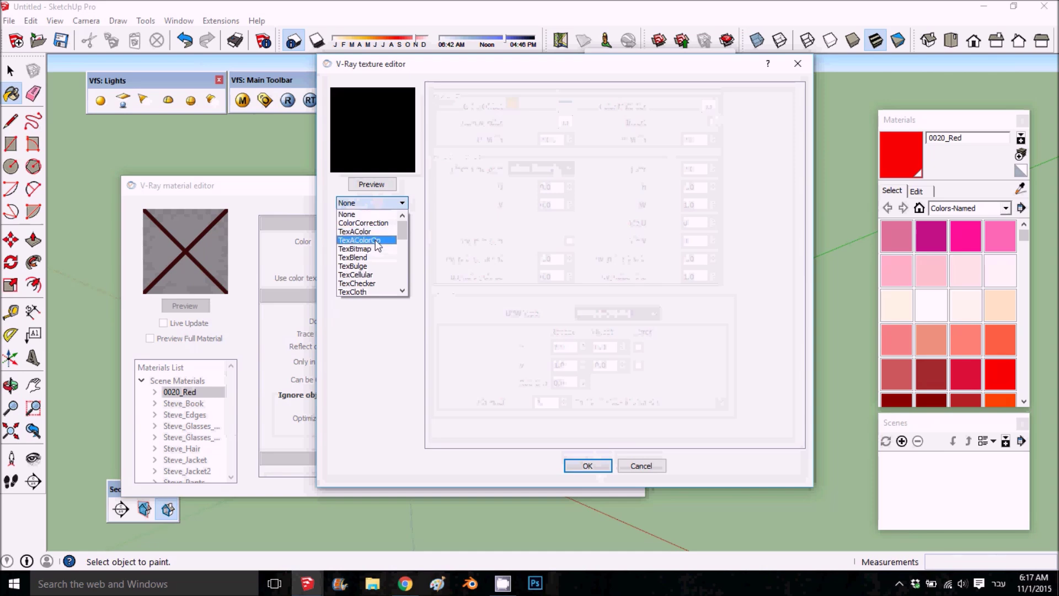
left_click(366, 231)
left_click(510, 95)
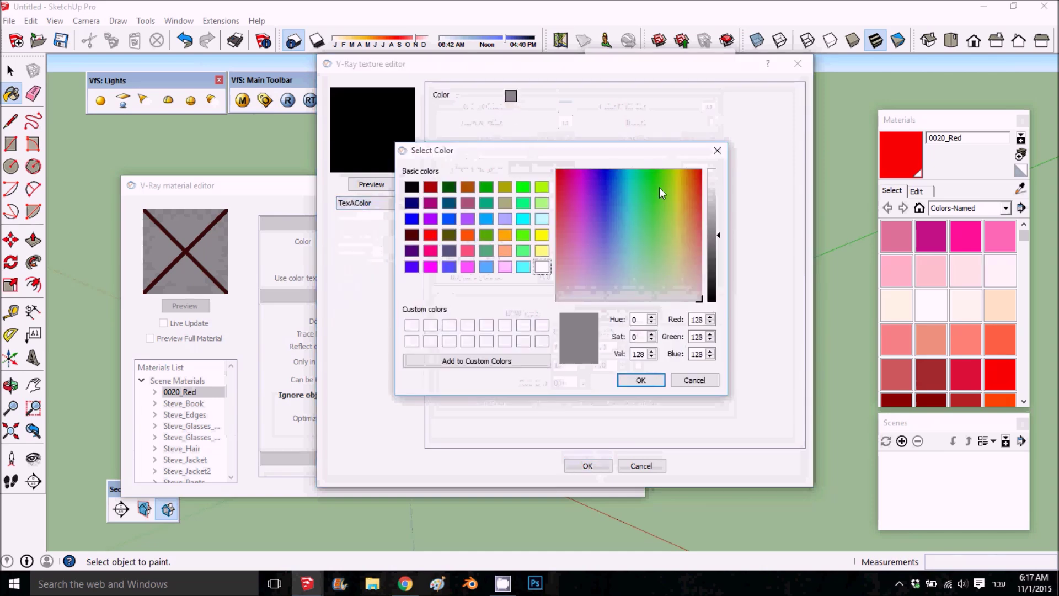
left_click(658, 168)
left_click_drag(712, 234, 708, 155)
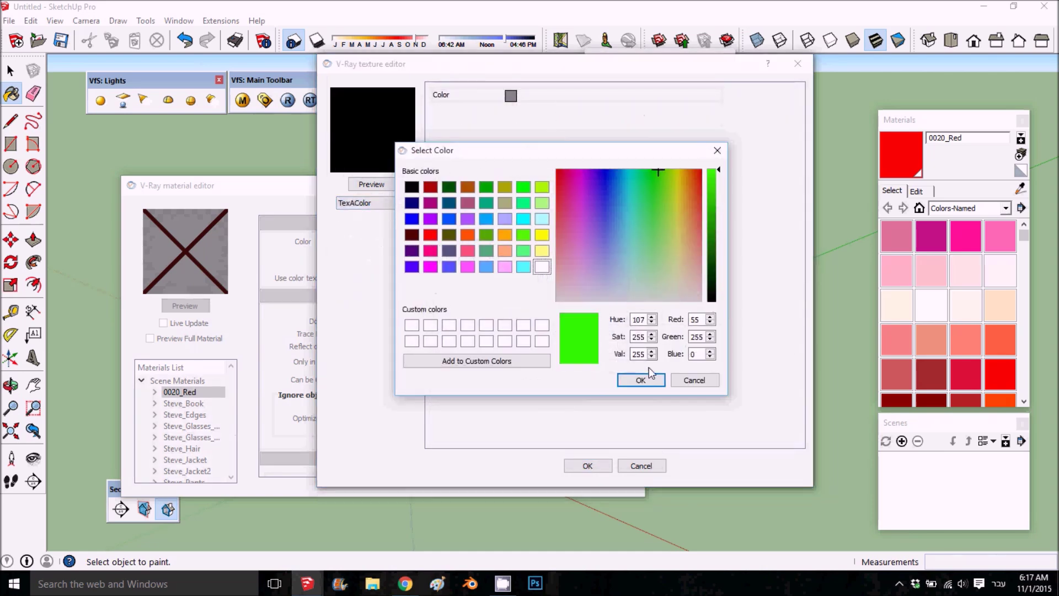
left_click(641, 379)
left_click(371, 183)
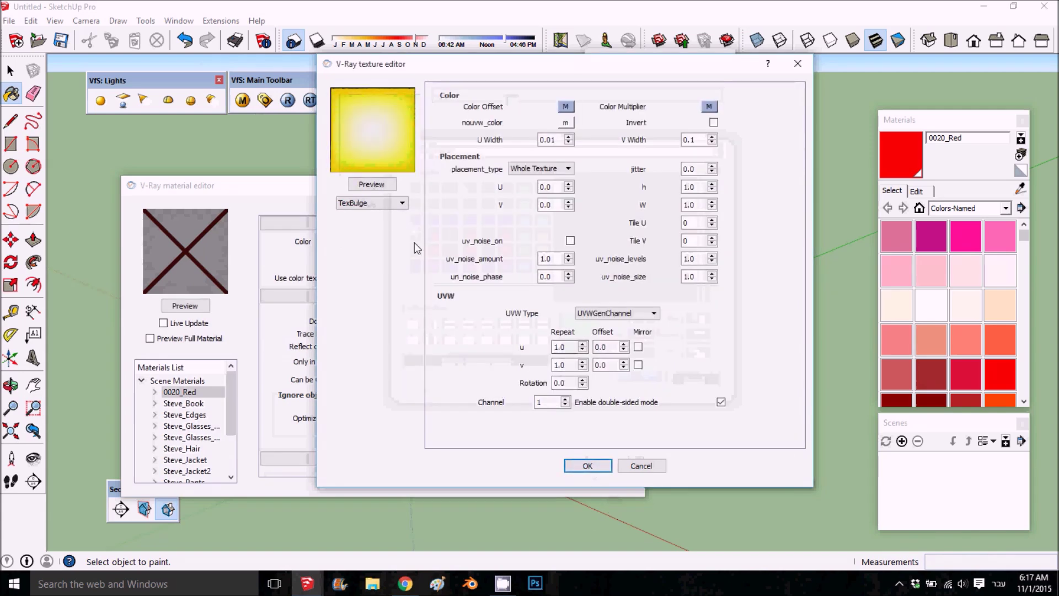
Change the Color Multiplier TexAColor to blue and refresh the TexBulge preview.
left_click(709, 106)
left_click(511, 96)
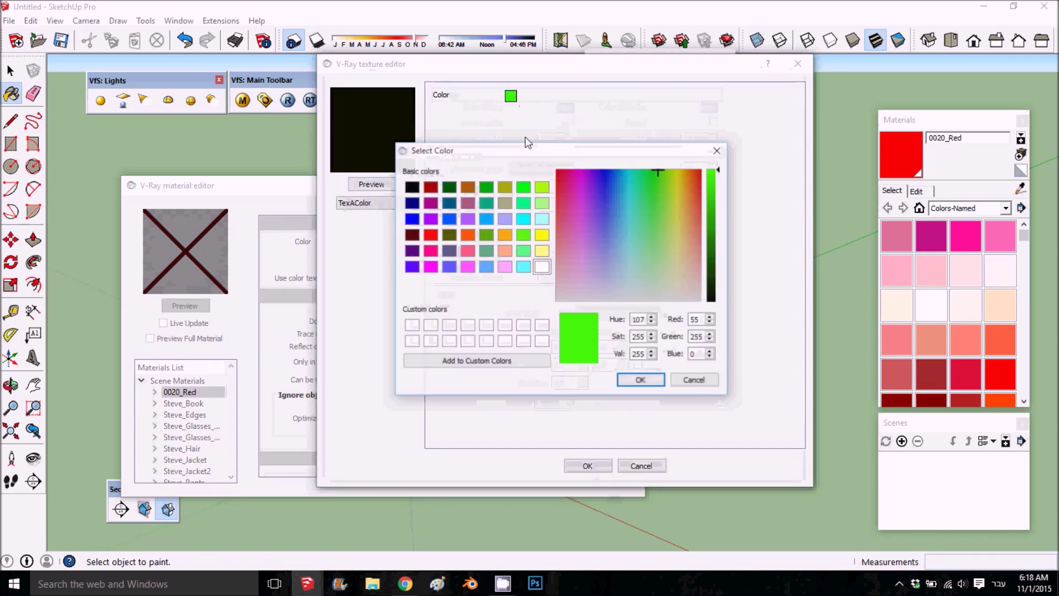
left_click(601, 167)
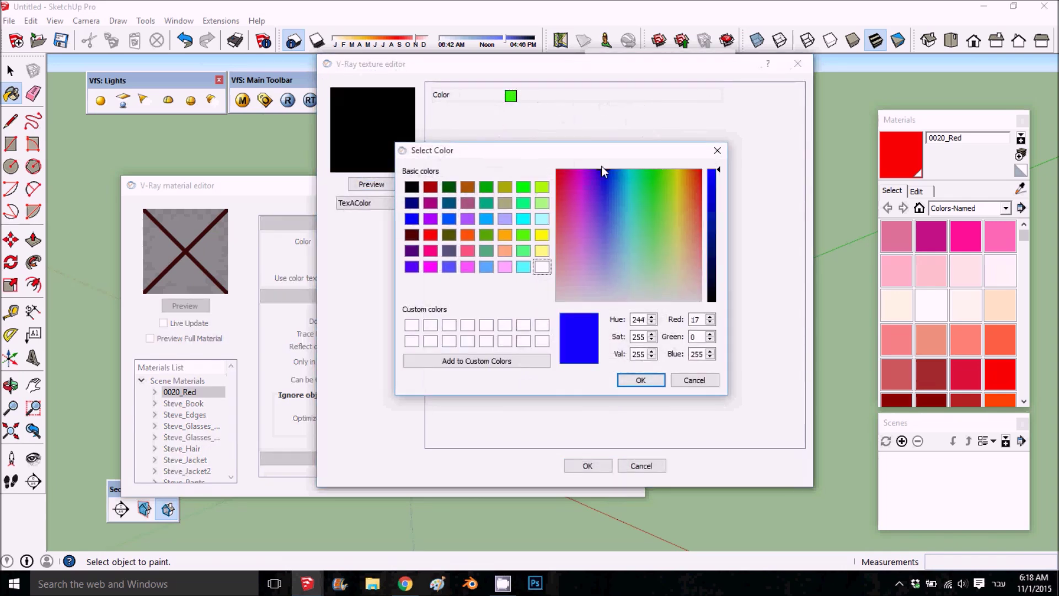
left_click(641, 380)
left_click(586, 466)
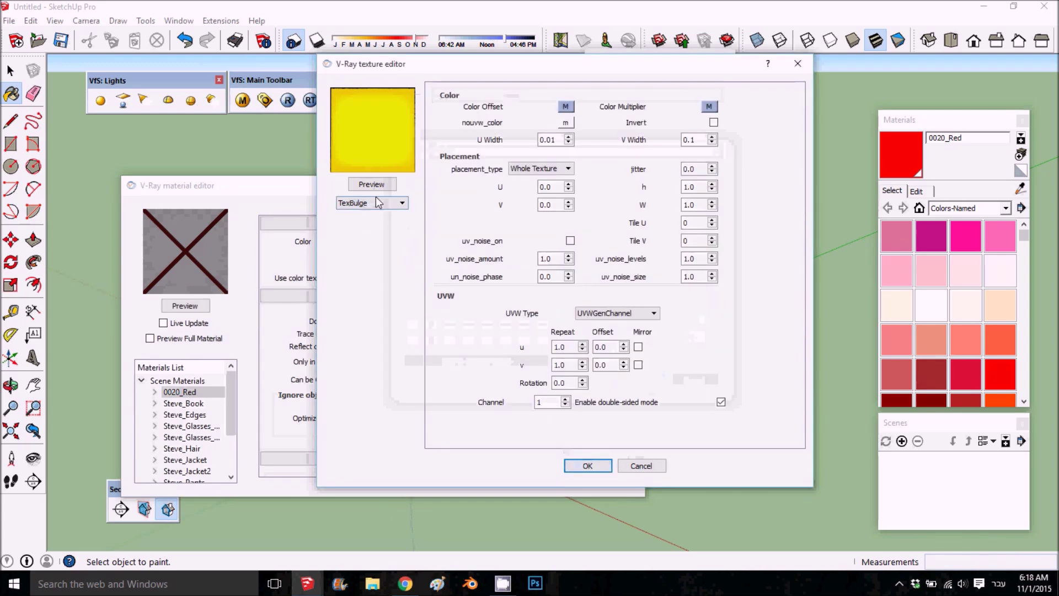
left_click(384, 184)
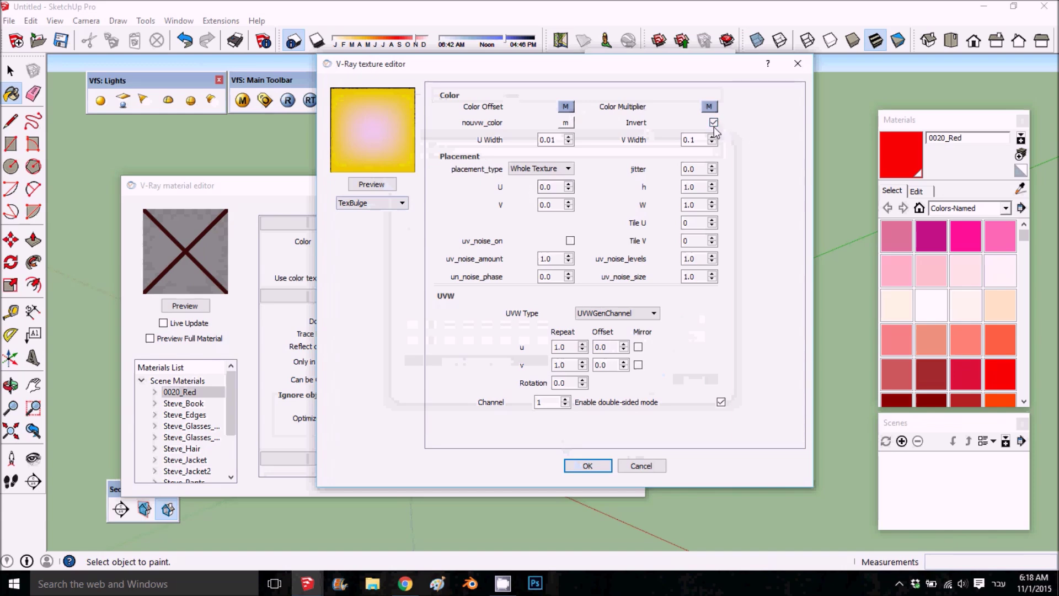
Compare inverted and uninverted bulge previews, then accept the TexBulge with Invert off.
left_click(375, 186)
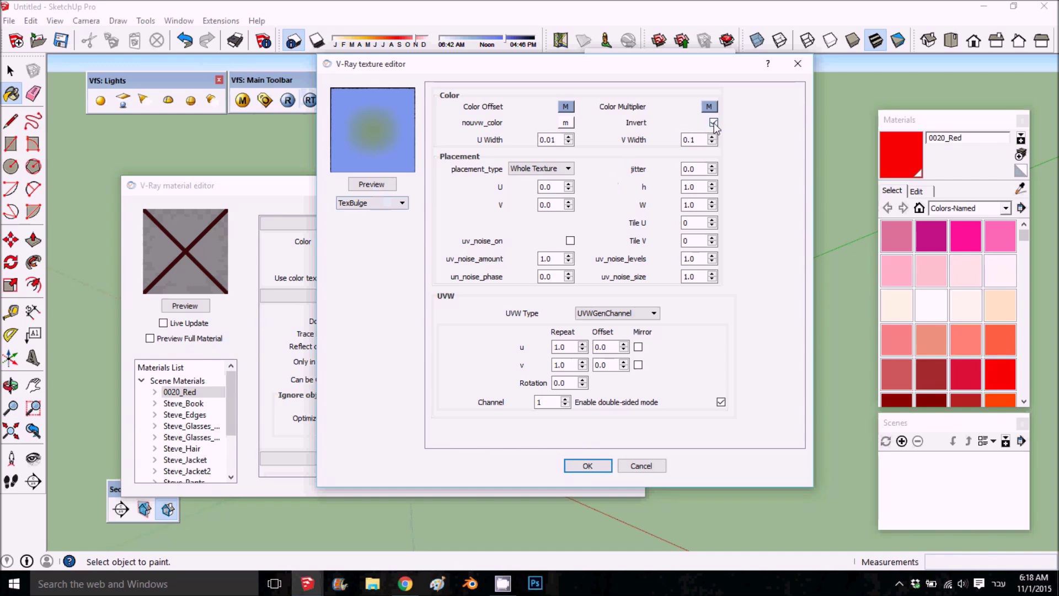
left_click(372, 185)
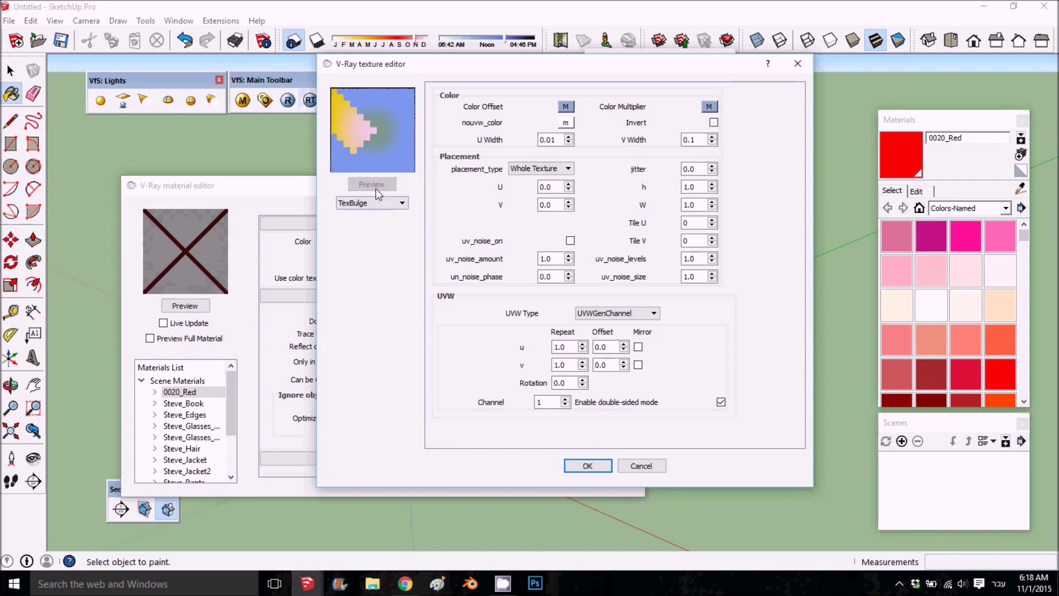
left_click(603, 469)
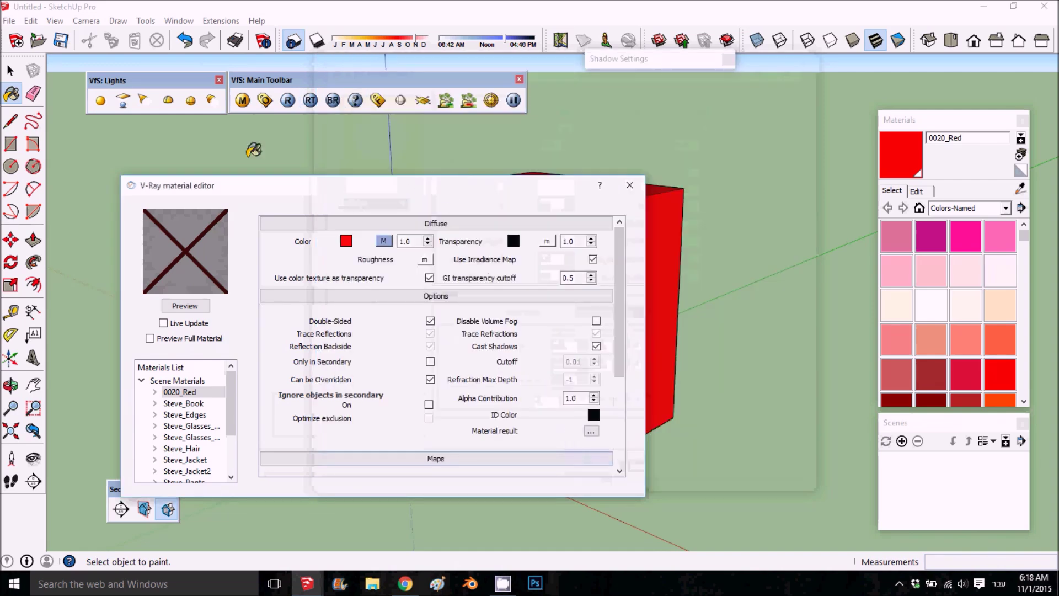
Render the yellow-glowing box in V-Ray and close the frame buffer.
left_click(288, 105)
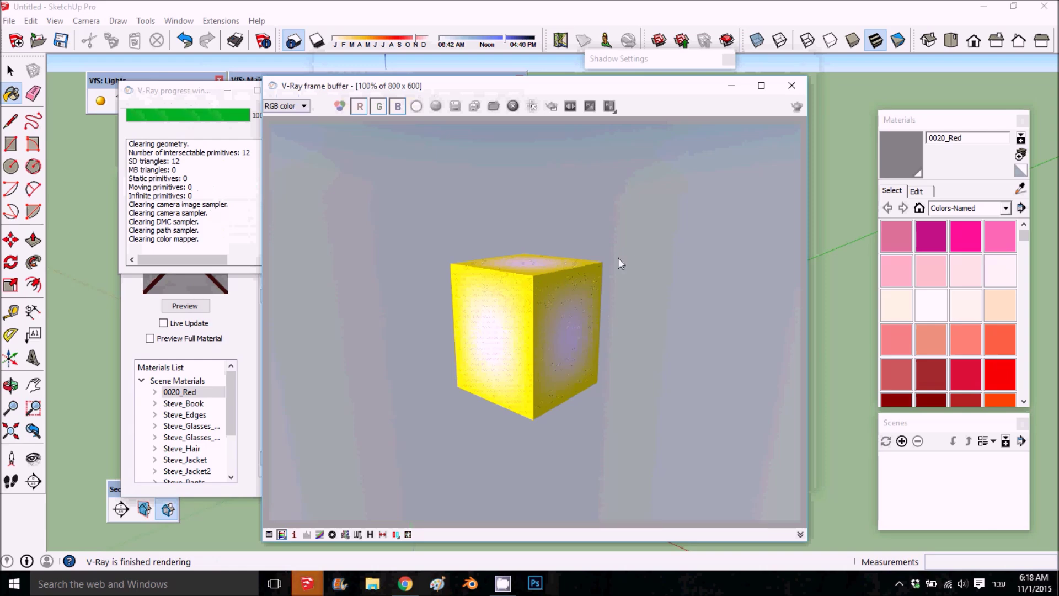
left_click(791, 86)
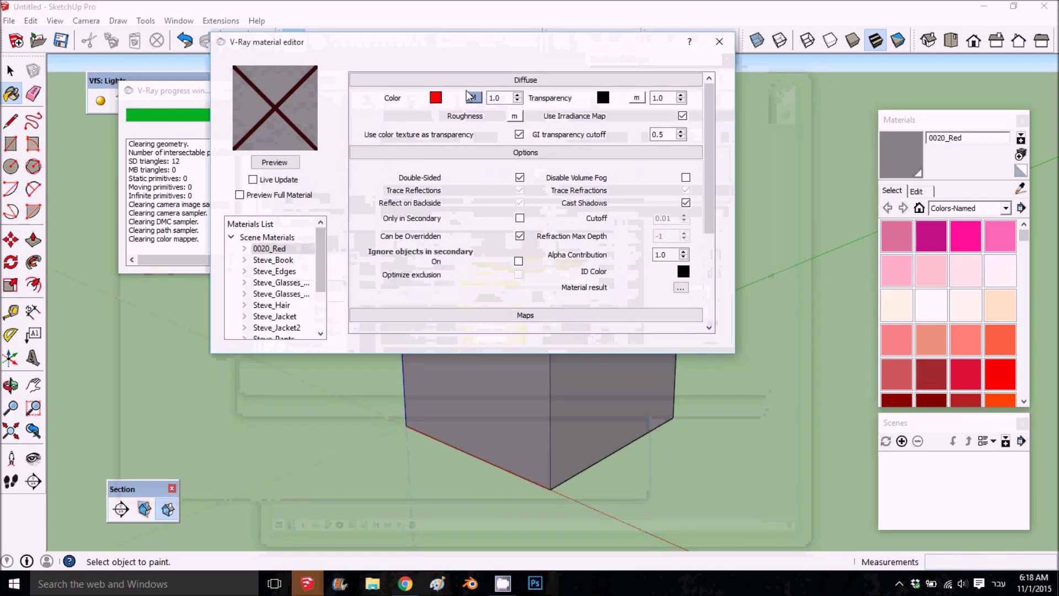
Set the diffuse colour map back to None and refresh the material swatch.
left_click(473, 98)
left_click(372, 202)
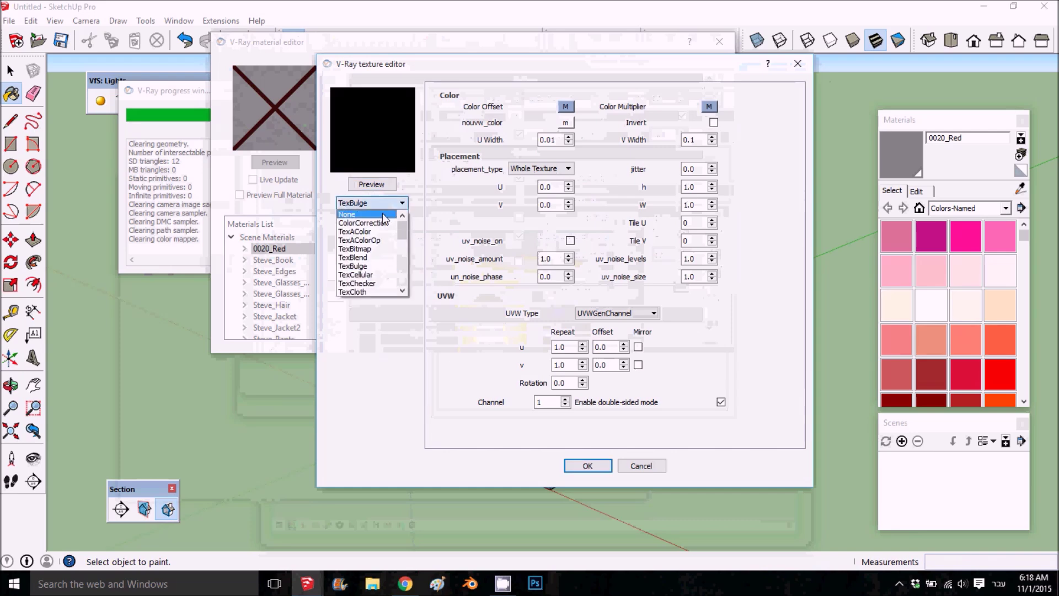
left_click(358, 212)
left_click(587, 466)
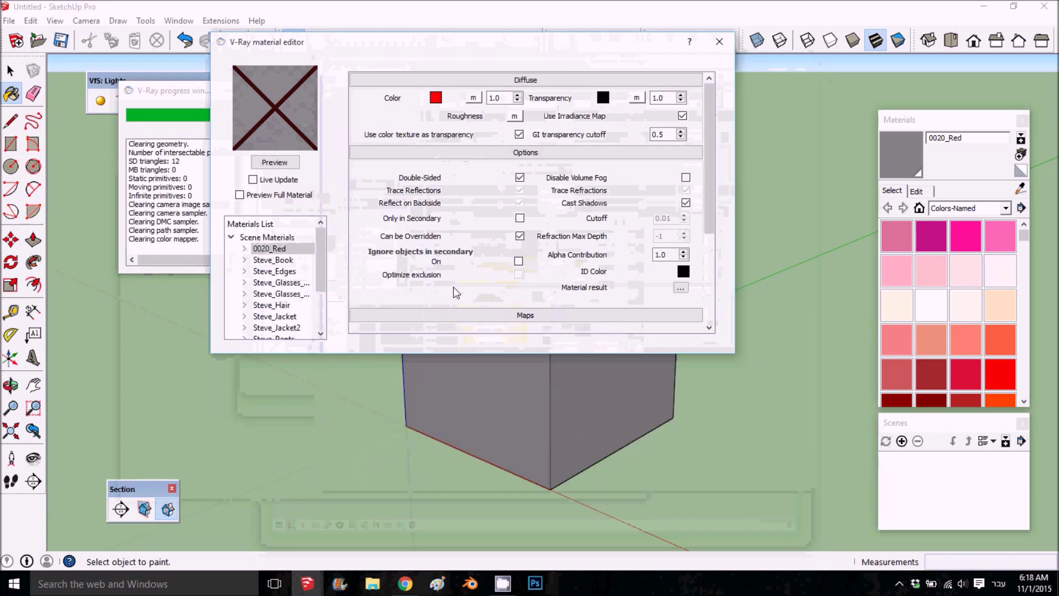
left_click(298, 166)
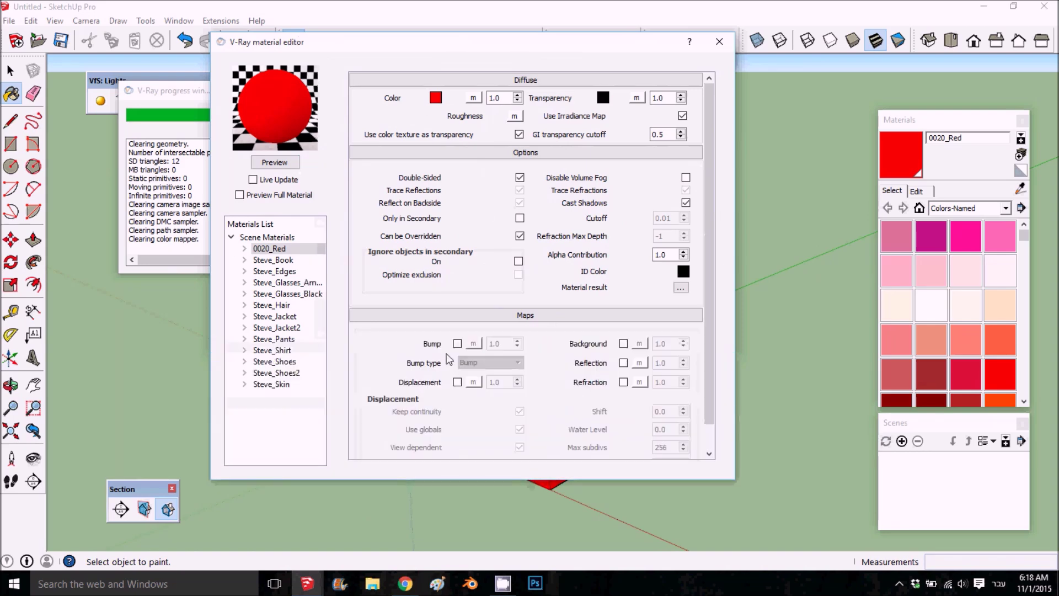
Enable Bump with a TexBulge map at amount 50.
left_click(457, 343)
left_click(473, 344)
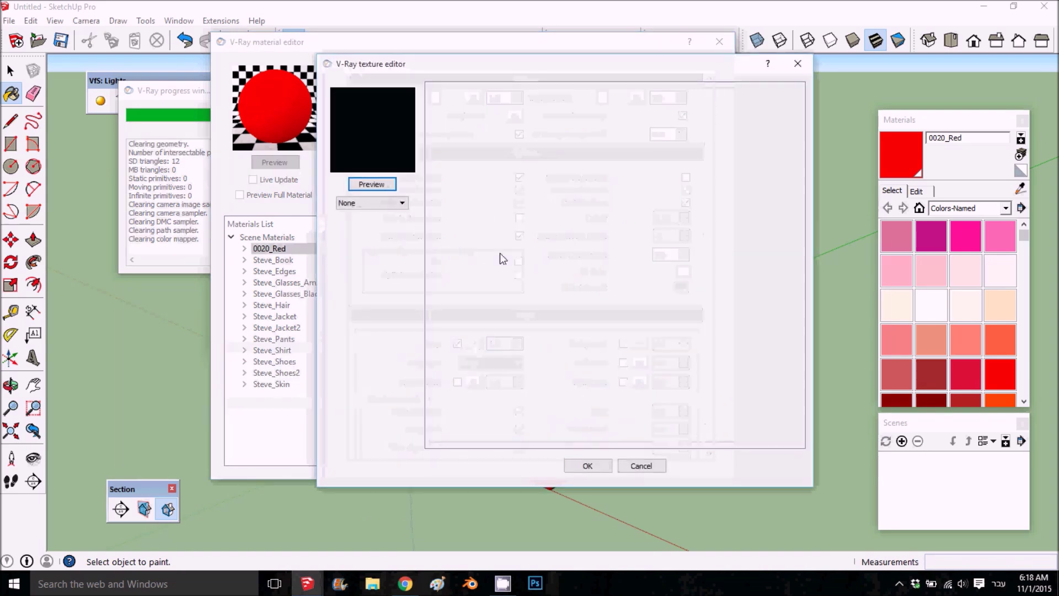
left_click(376, 202)
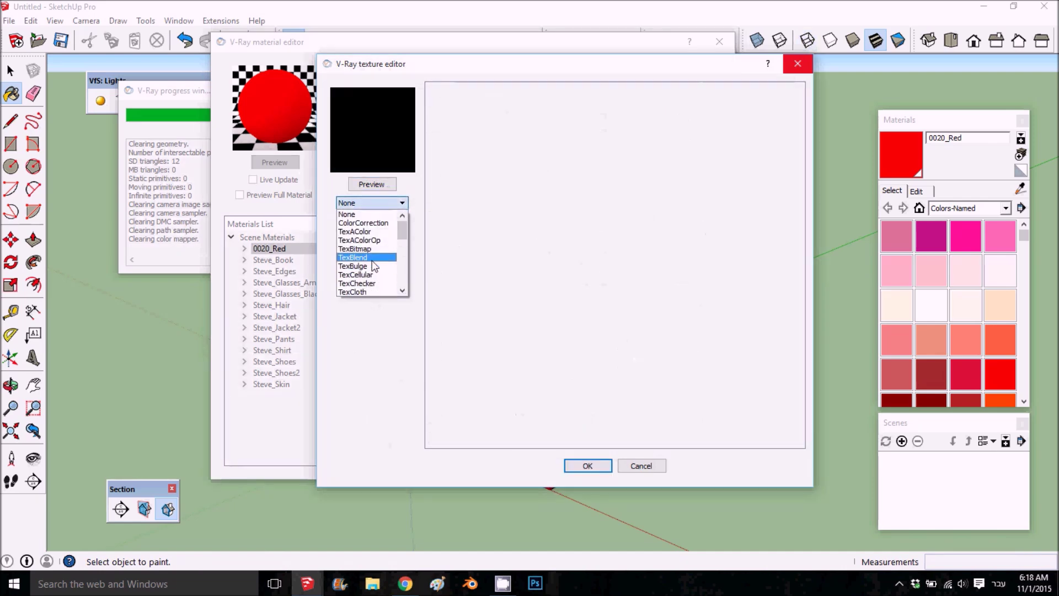
left_click(368, 267)
left_click(383, 184)
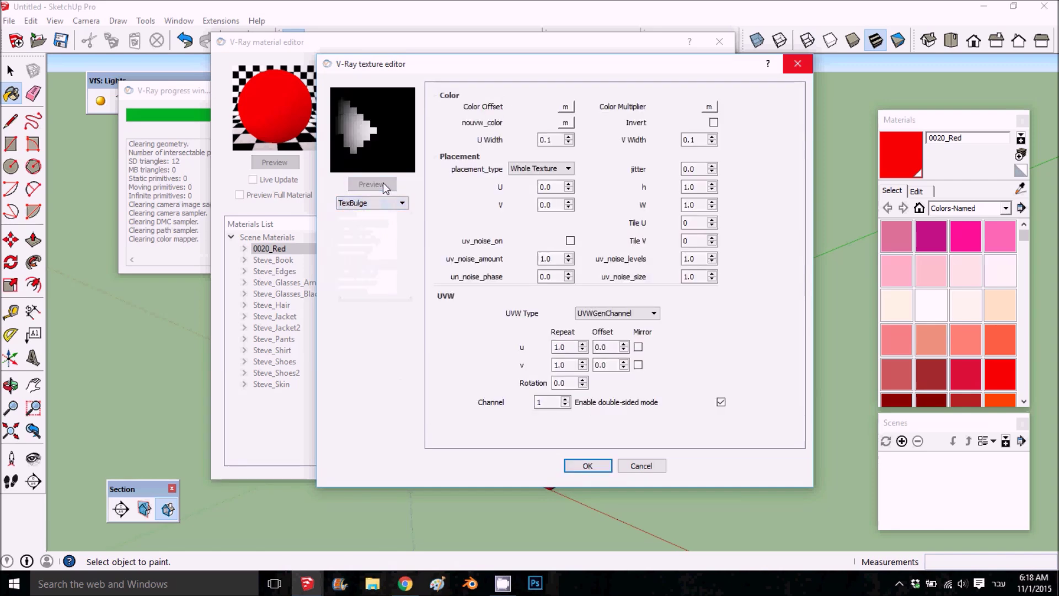
left_click(584, 467)
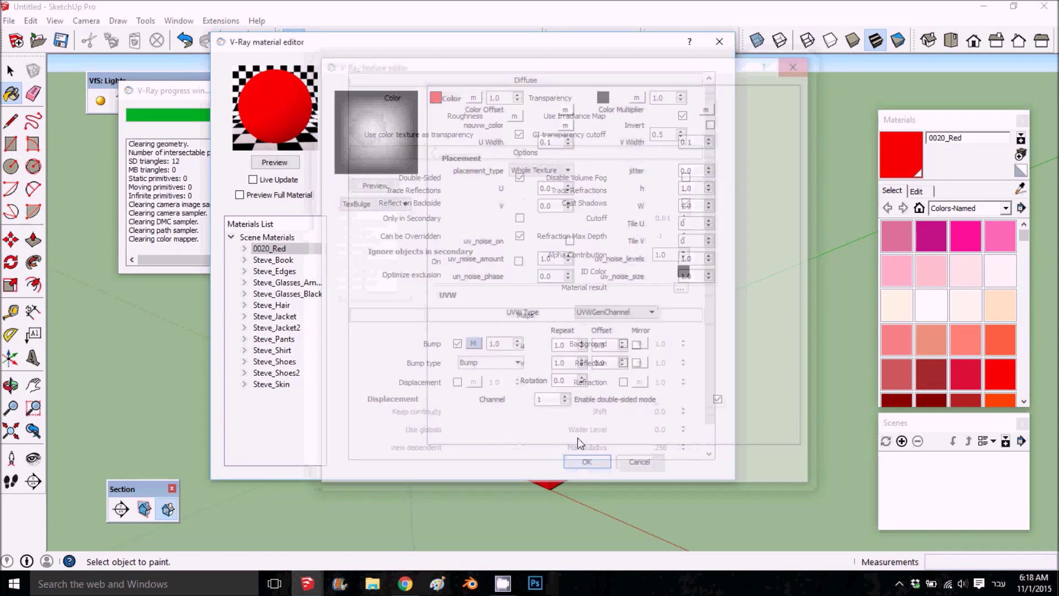
left_click(511, 343)
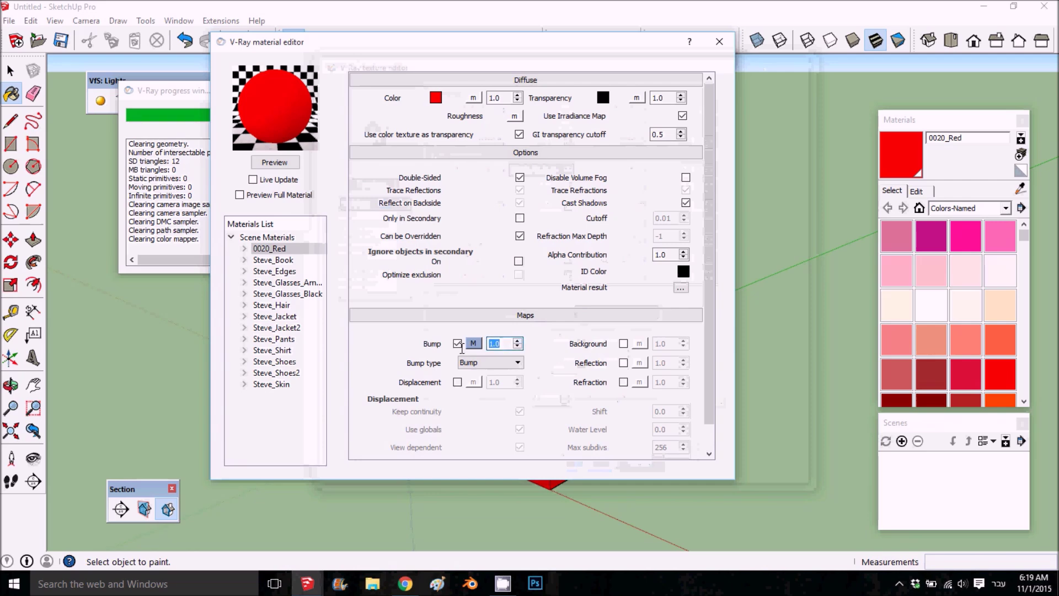
Enable Displacement with a TexBulge map at 50 and refresh the material preview.
left_click(457, 382)
left_click(473, 381)
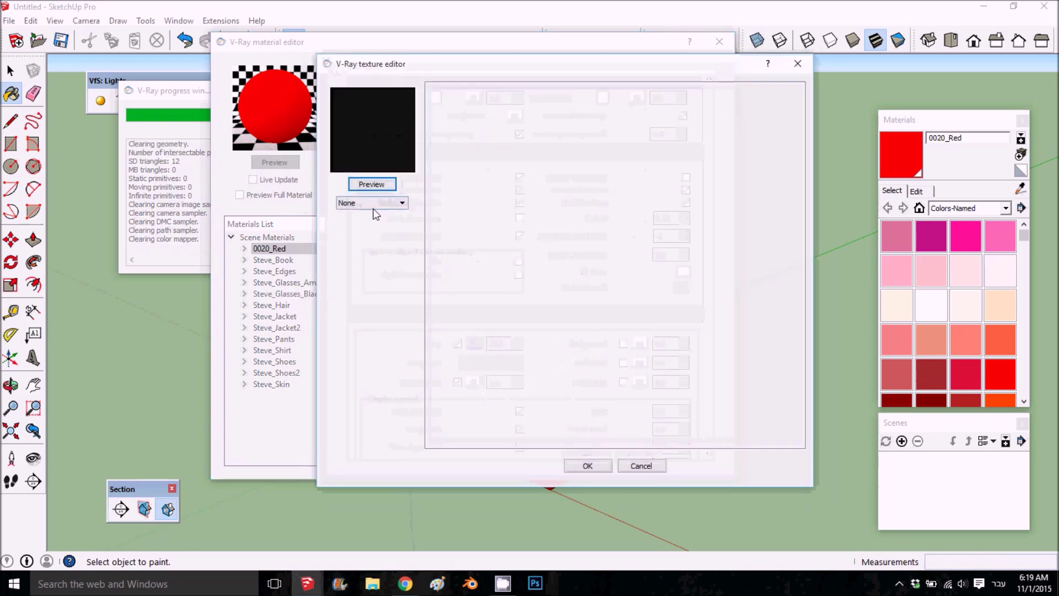
left_click(373, 204)
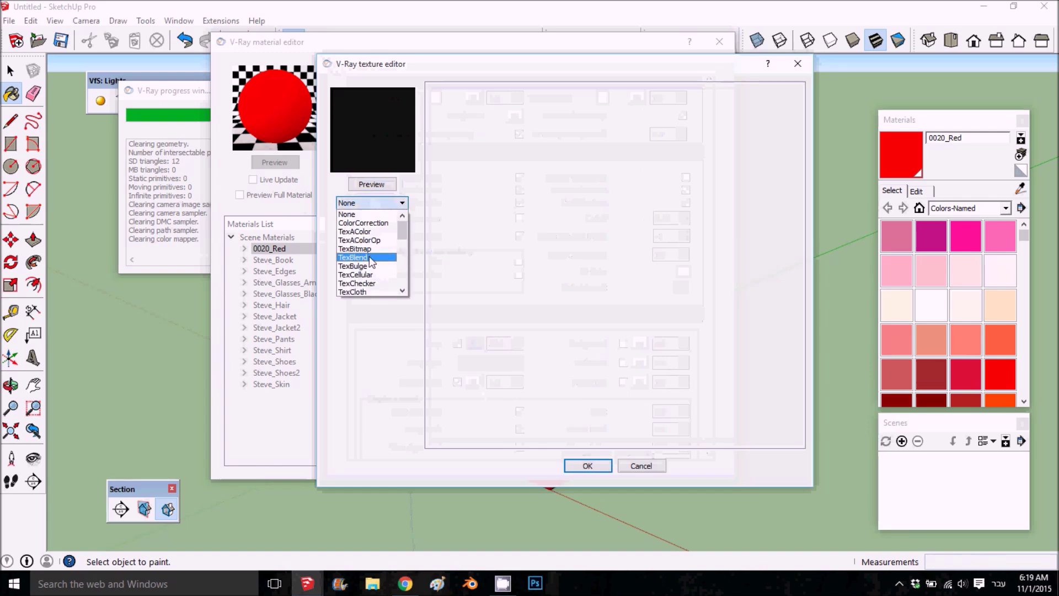
left_click(369, 265)
left_click(584, 465)
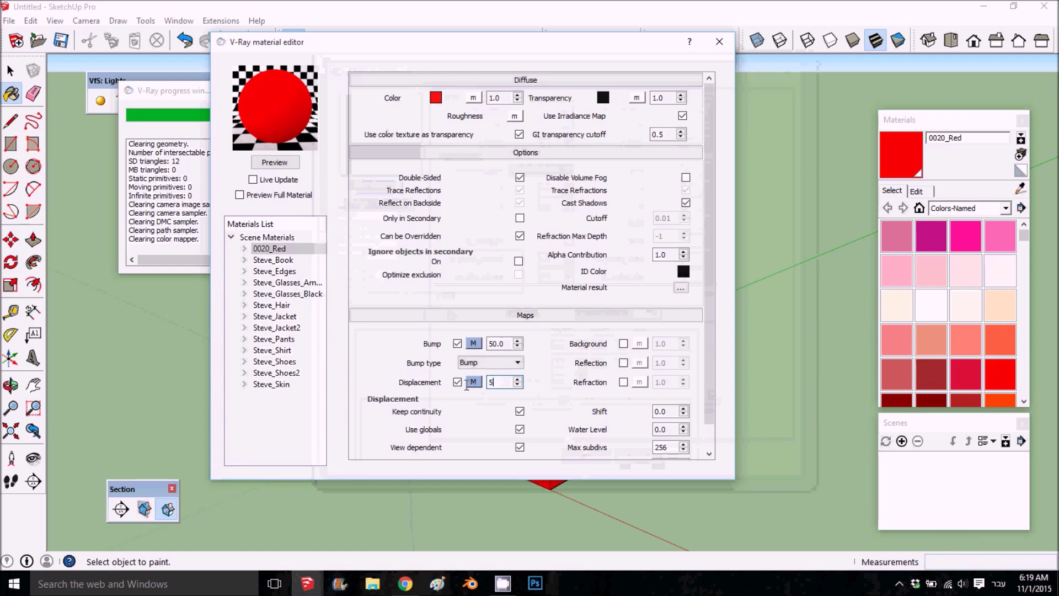
left_click(274, 162)
Render the cube in V-Ray as a rounded red bulge and close the frame buffer.
left_click(719, 41)
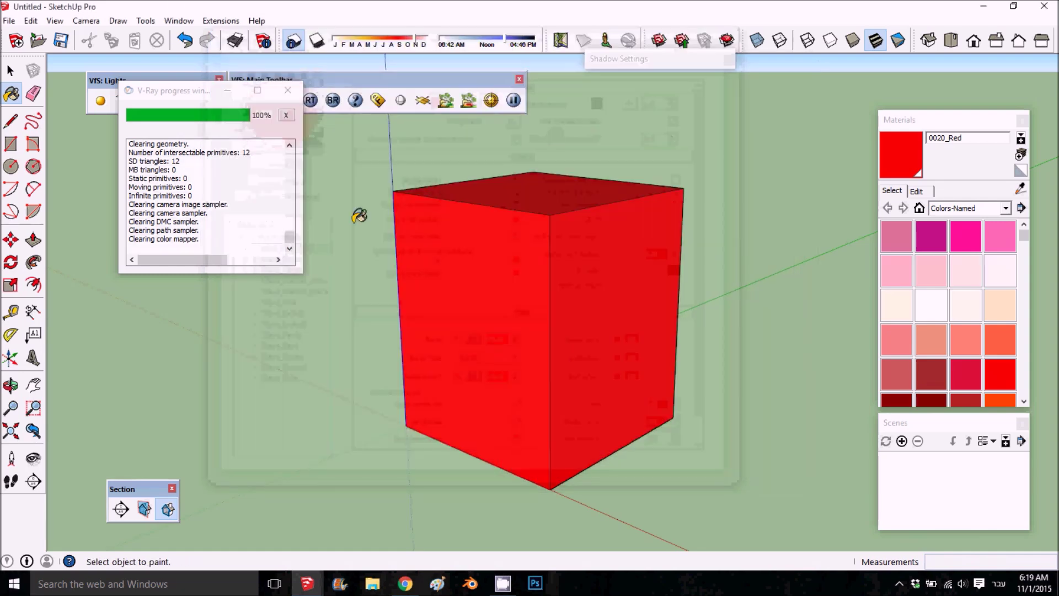
left_click(333, 81)
left_click(288, 100)
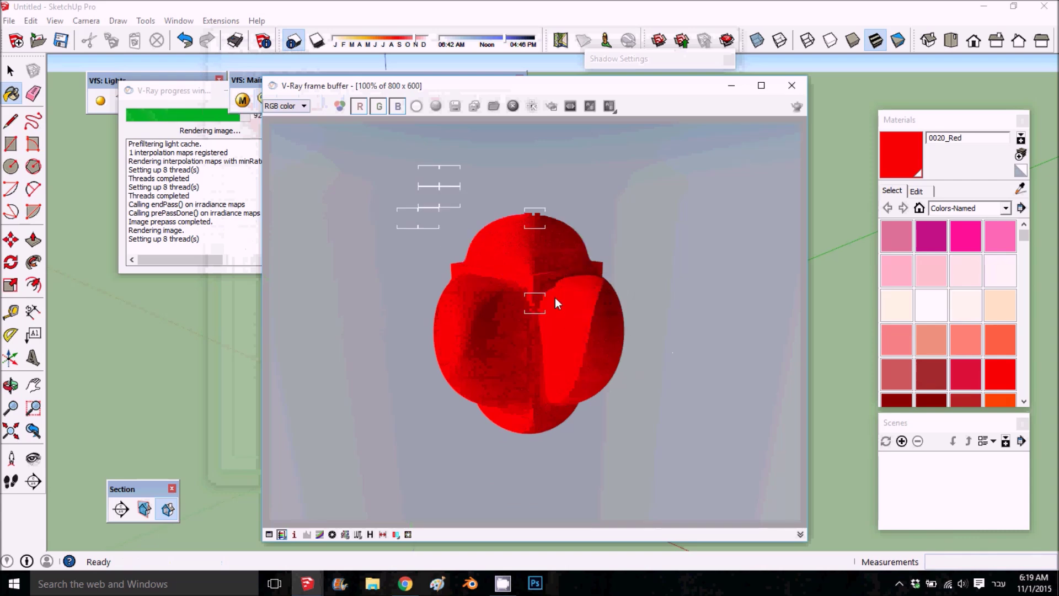
scroll(556, 295, "up", 3)
scroll(585, 316, "down", 3)
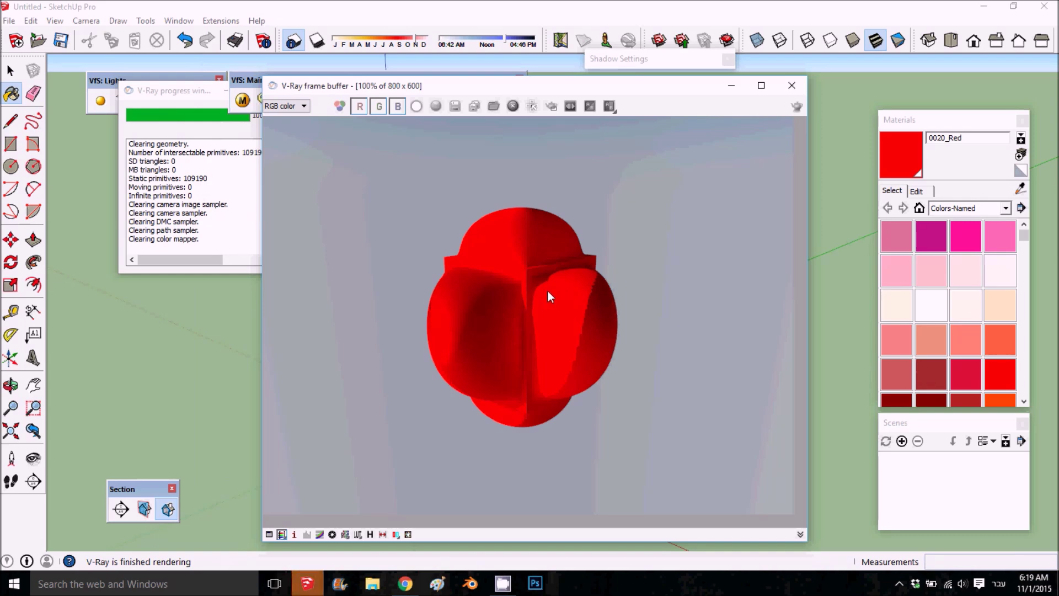
left_click(795, 85)
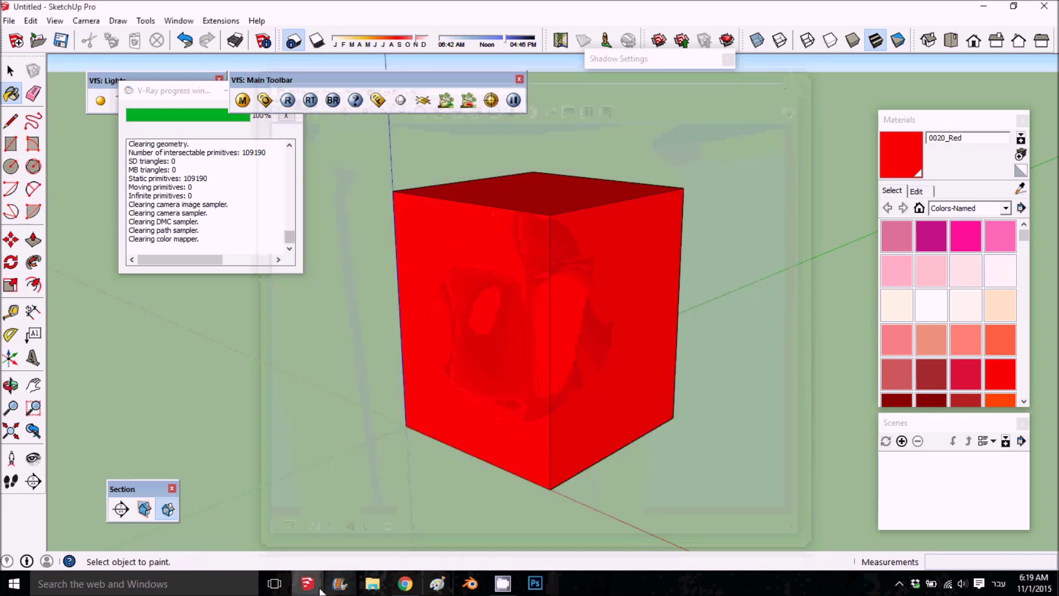
Switch to the bulge.skp lantern model, frame the lantern, and select its group.
mouse_move(311, 588)
left_click(270, 547)
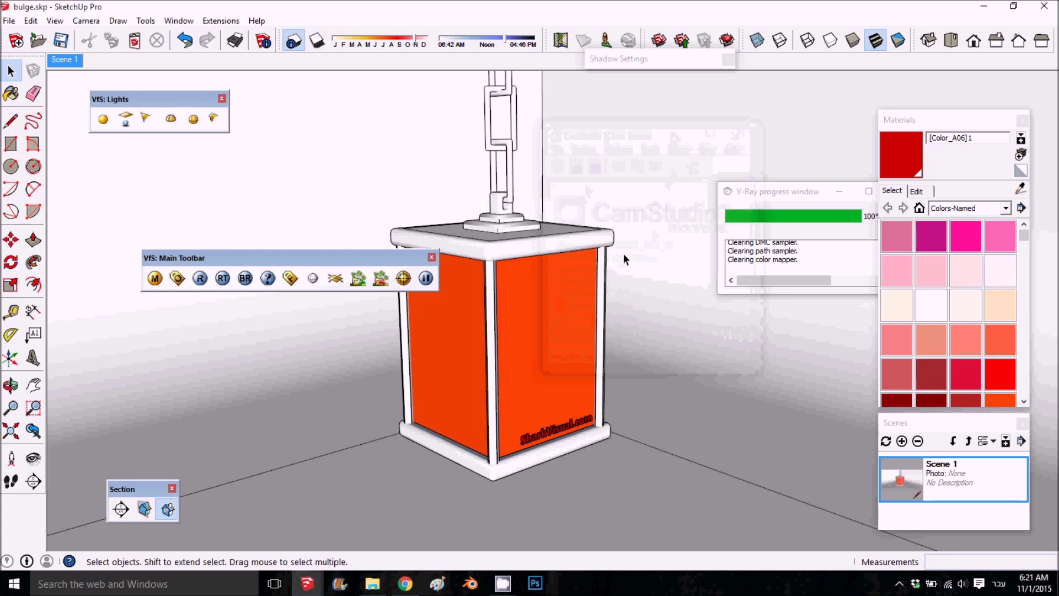
mouse_move(623, 253)
middle_mouse_down()
mouse_move(596, 319)
mouse_move(619, 193)
mouse_move(662, 198)
mouse_move(560, 255)
middle_mouse_up()
scroll(619, 194, "down", 10)
scroll(682, 217, "up", 3)
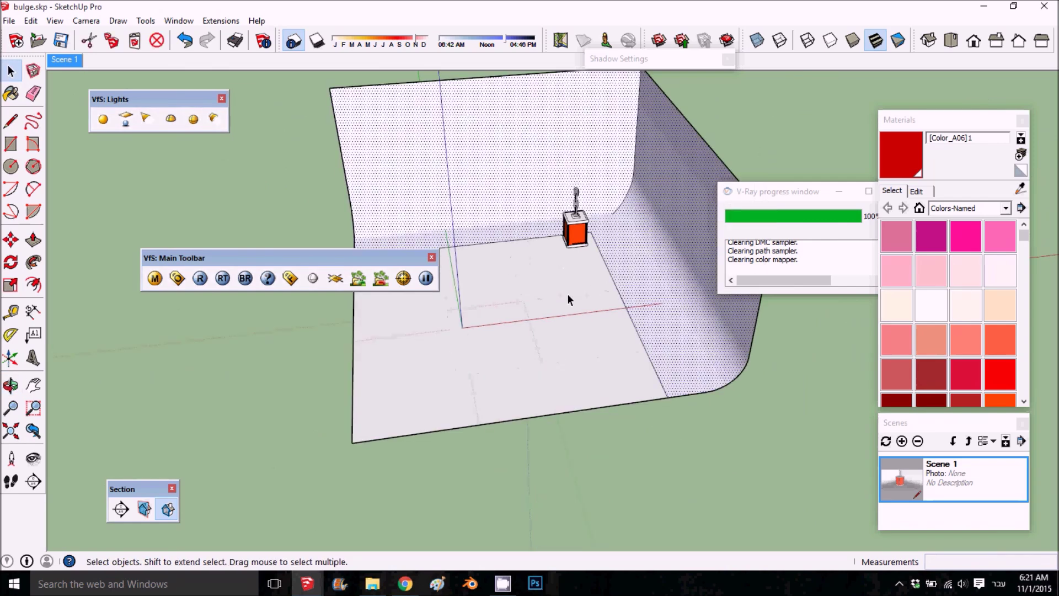
scroll(601, 250, "up", 4)
middle_click_drag(601, 250, 546, 247, "shift")
scroll(526, 266, "down", 3)
scroll(526, 266, "up", 3)
scroll(546, 247, "up", 4)
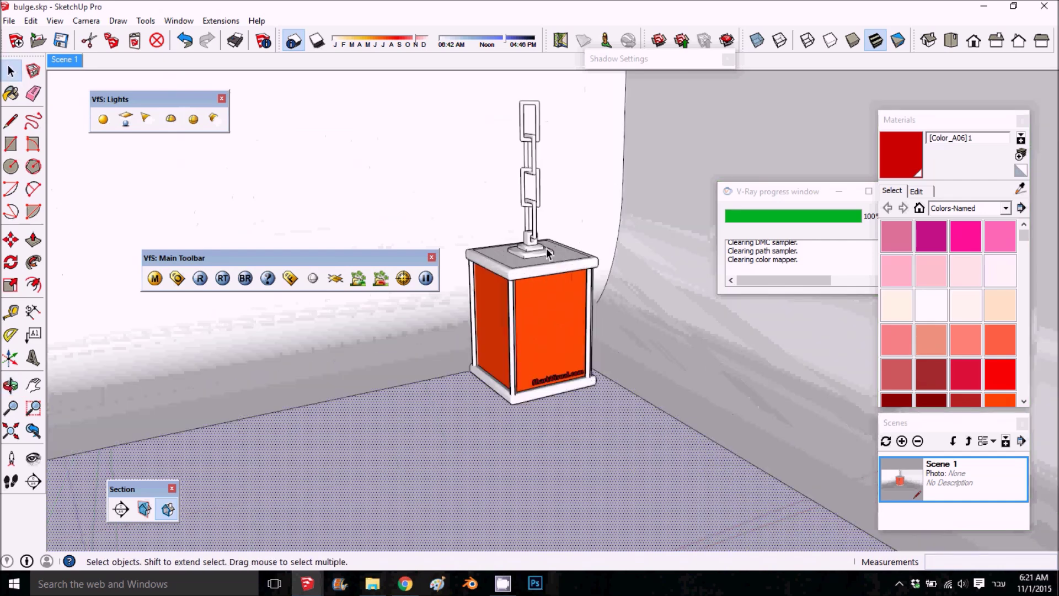
left_click(533, 260)
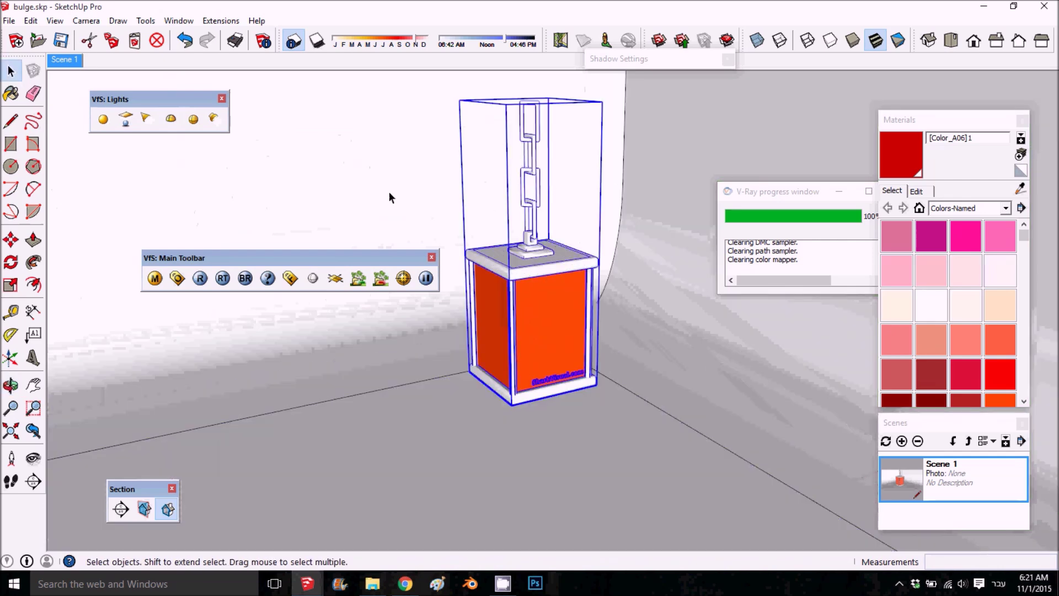
Return to Scene 1, sample 0024_OrangeRed from the orange panel, and enter the lantern group.
left_click(62, 60)
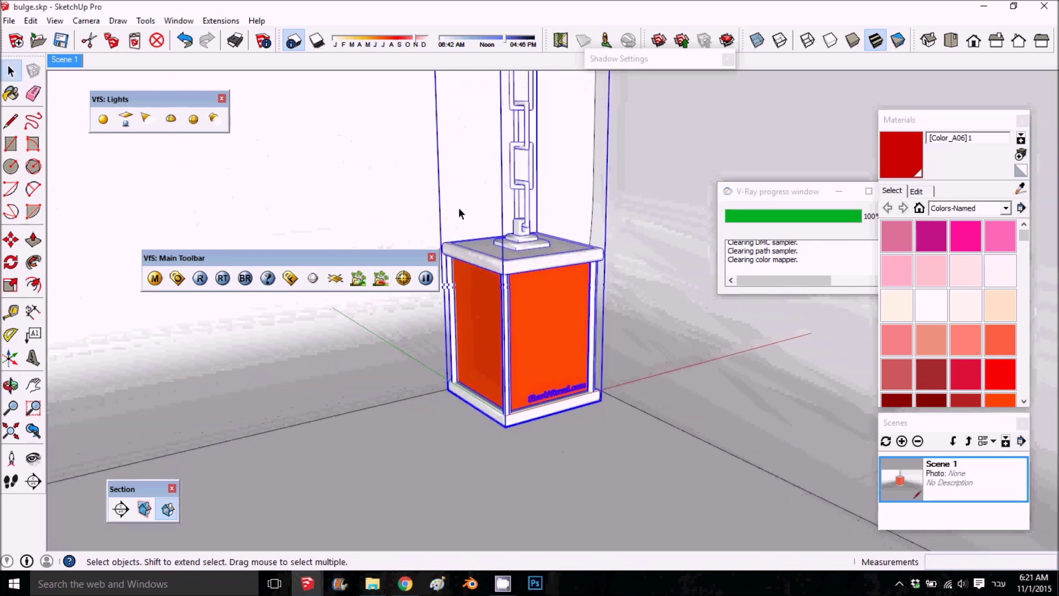
middle_click_drag(458, 213, 432, 251)
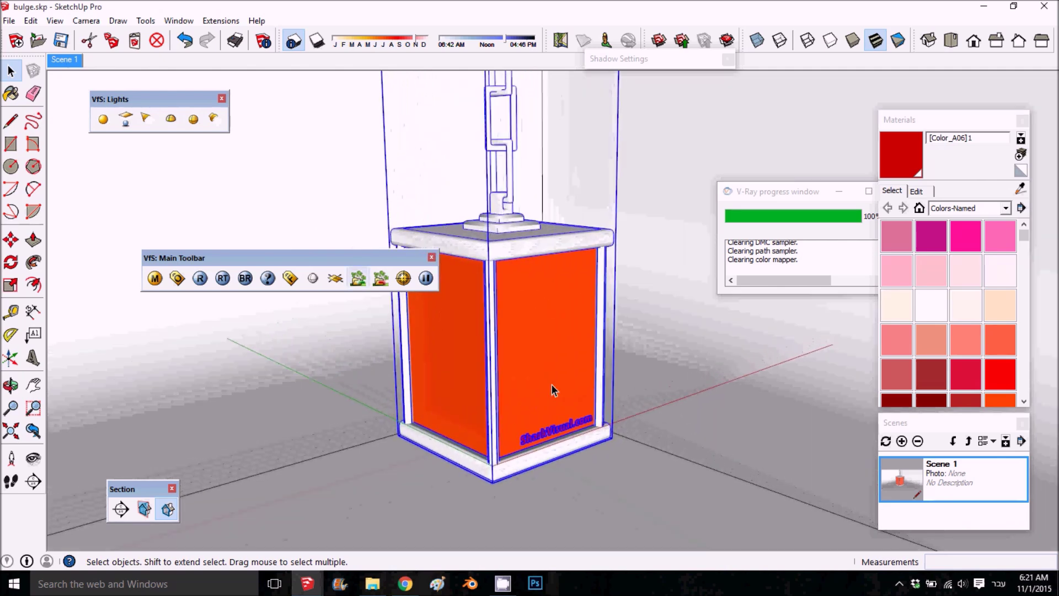
left_click(1020, 188)
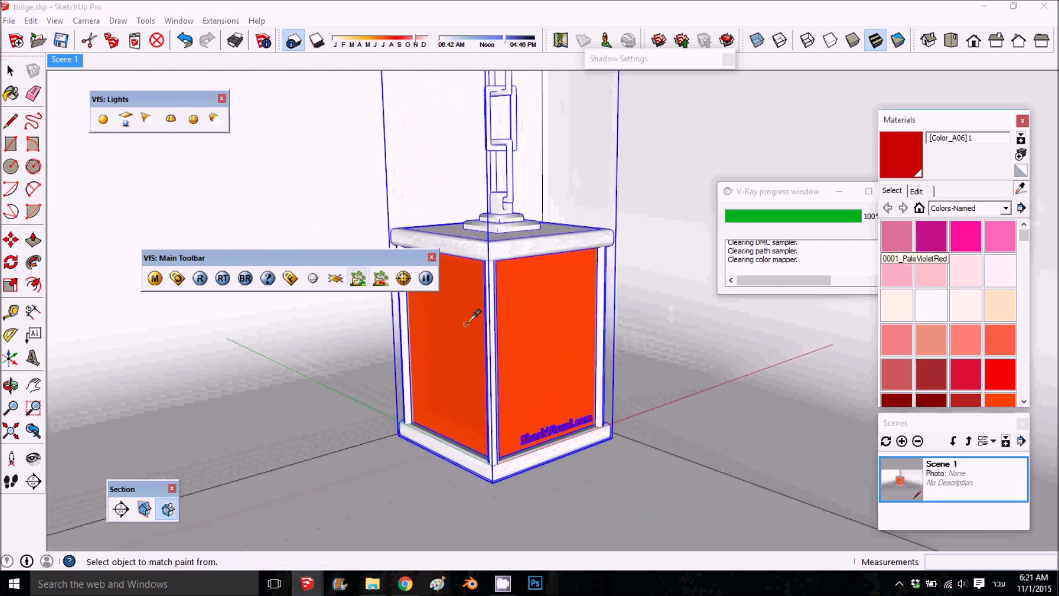
left_click(555, 294)
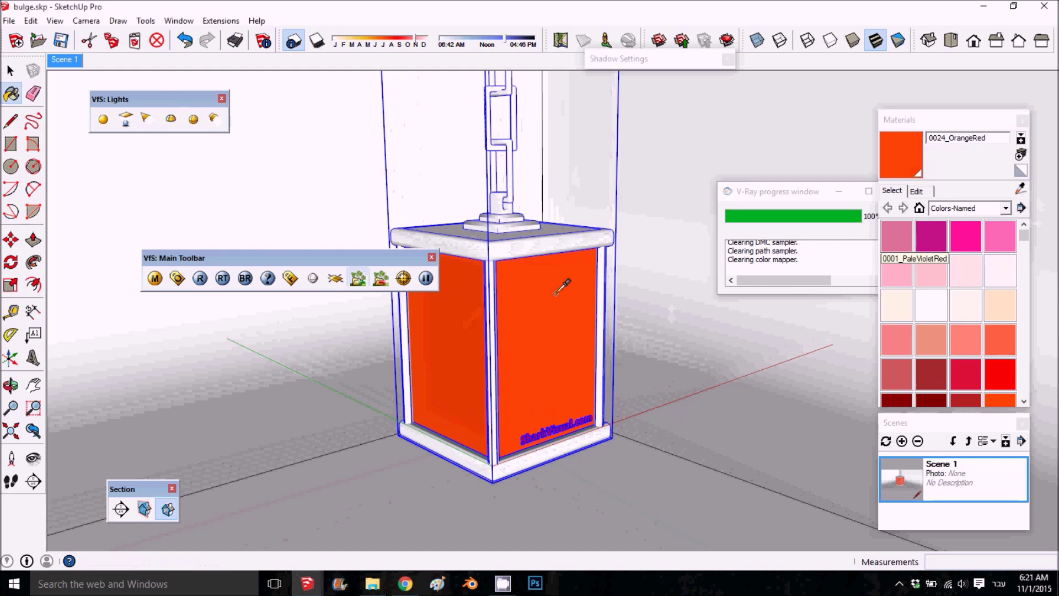
key("space")
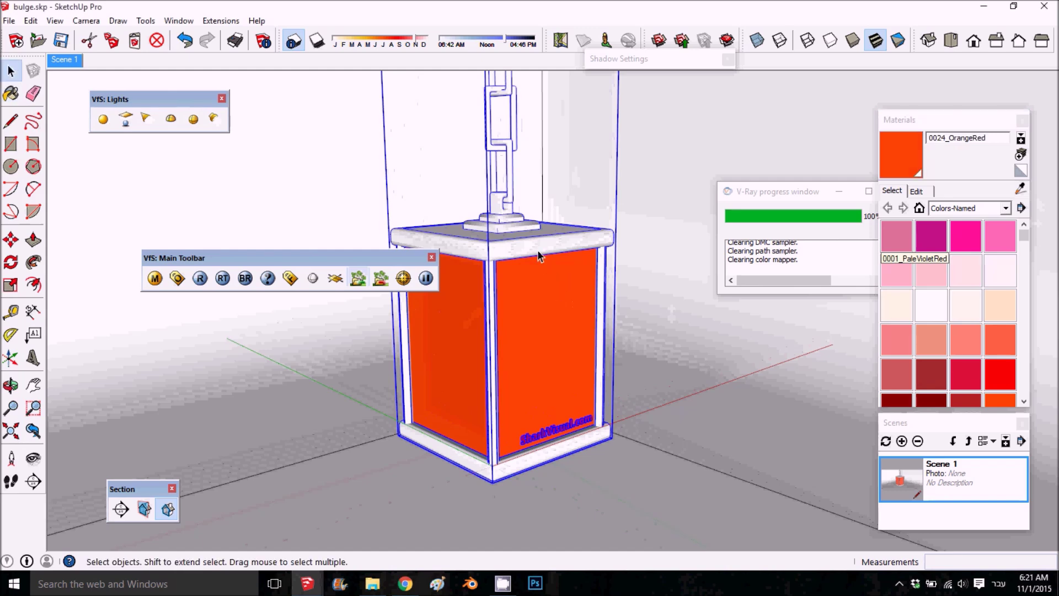
double_click(540, 254)
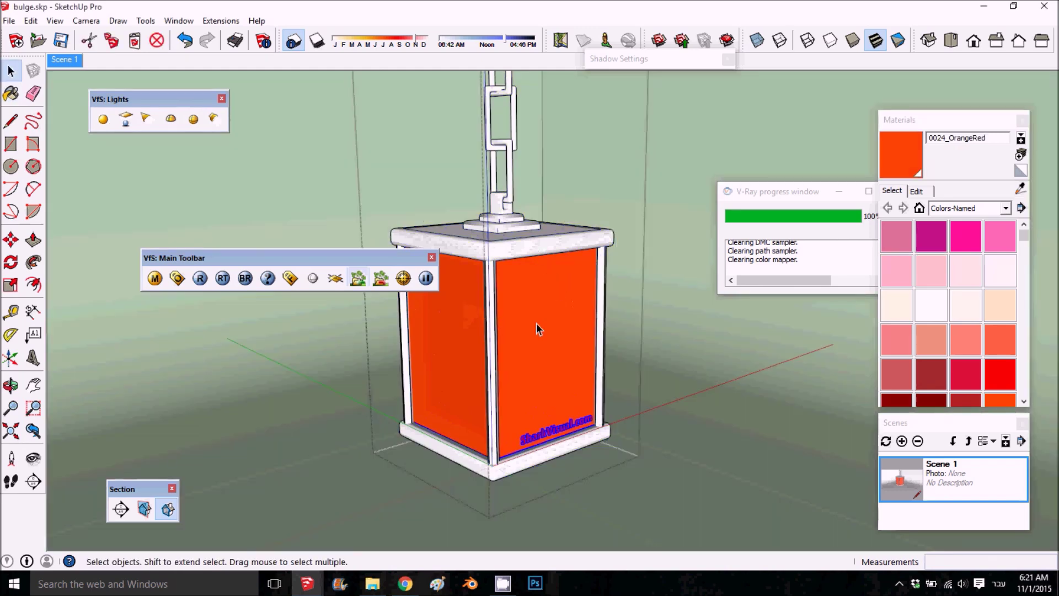
left_click(11, 239)
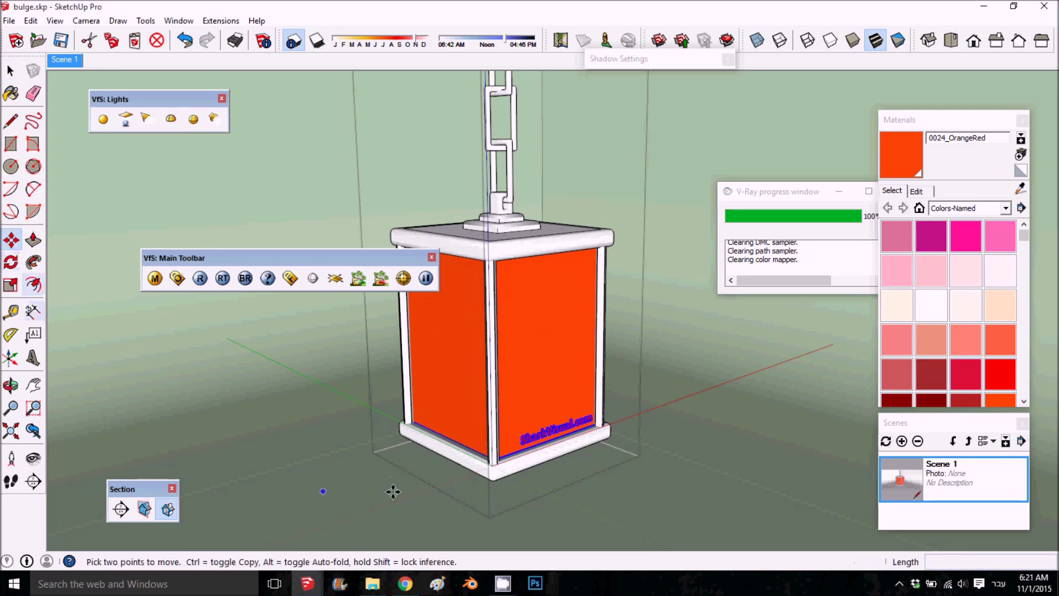
left_click(428, 495)
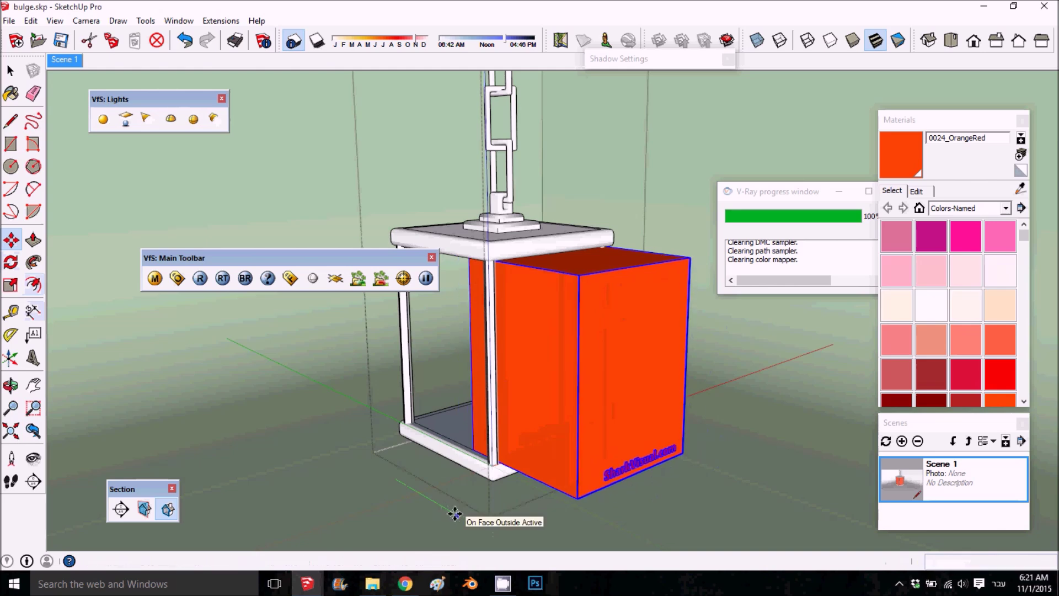
key("space")
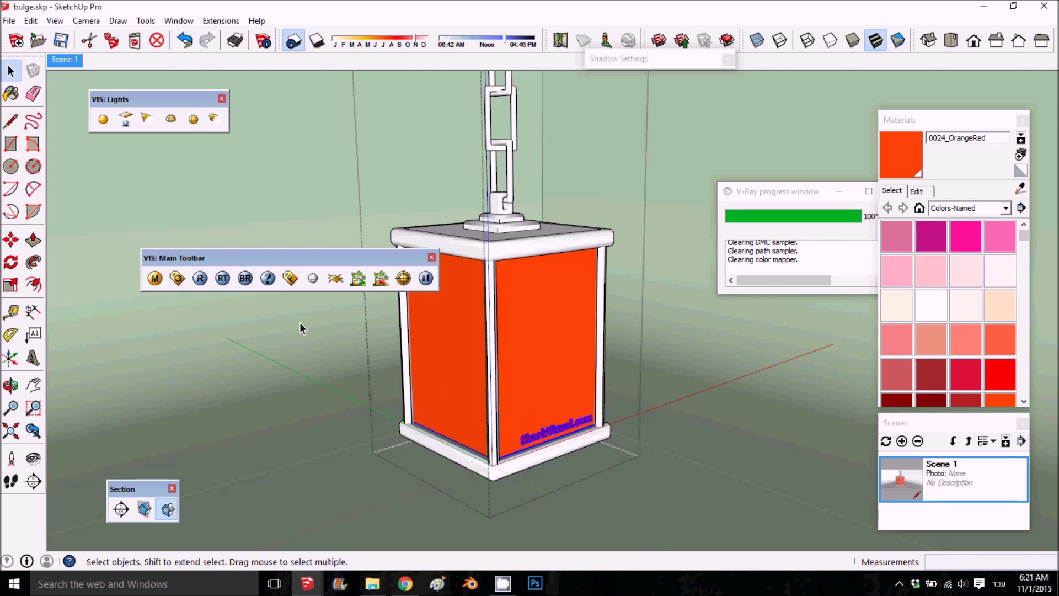
Add an Emissive layer to 0024_OrangeRed and preview the glowing white sphere.
left_click(156, 278)
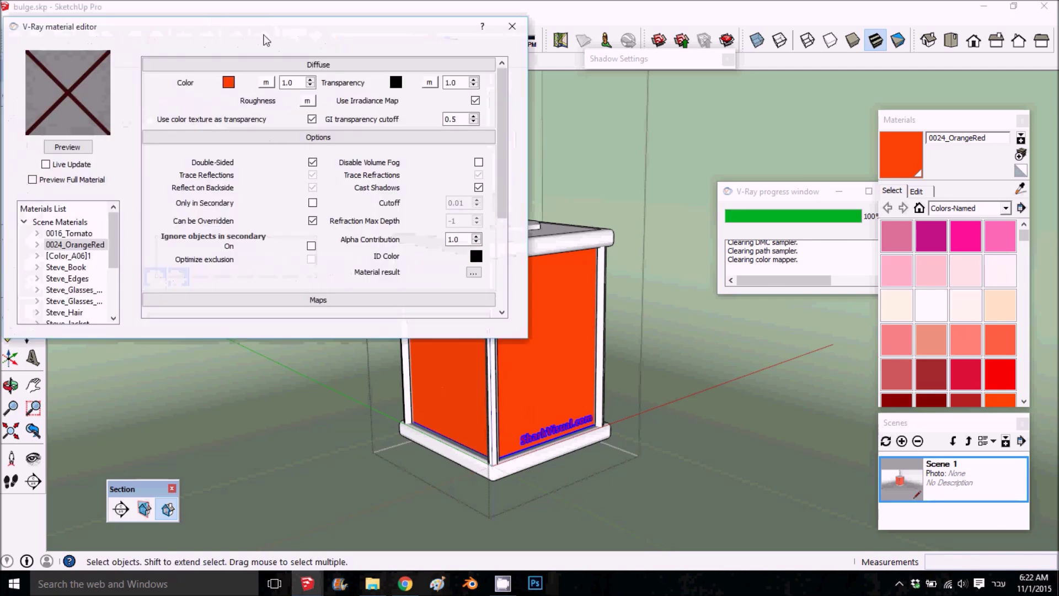
left_click_drag(263, 26, 539, 46)
left_click(369, 171)
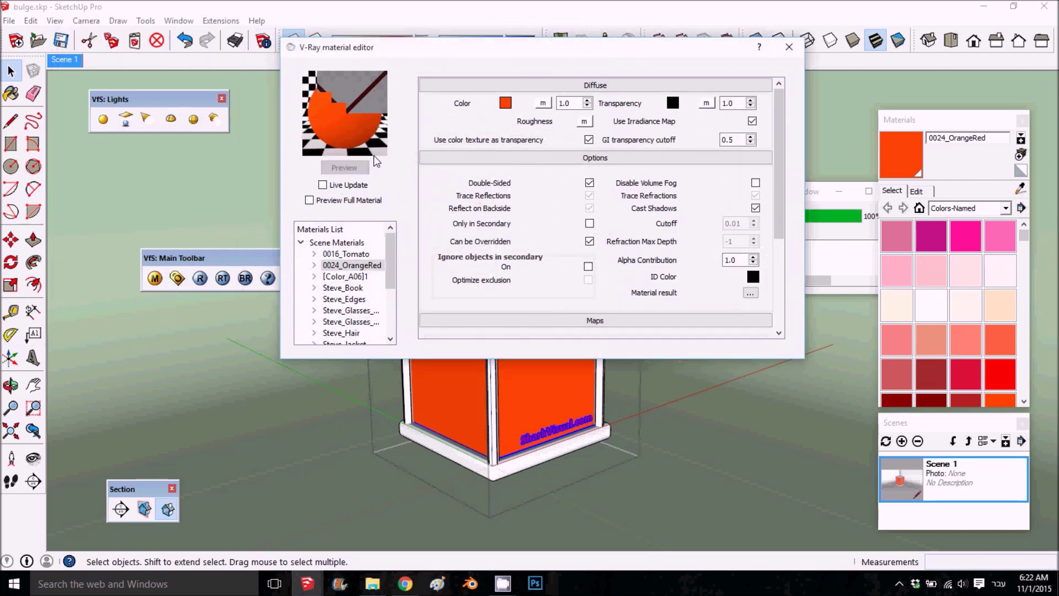
right_click(362, 268)
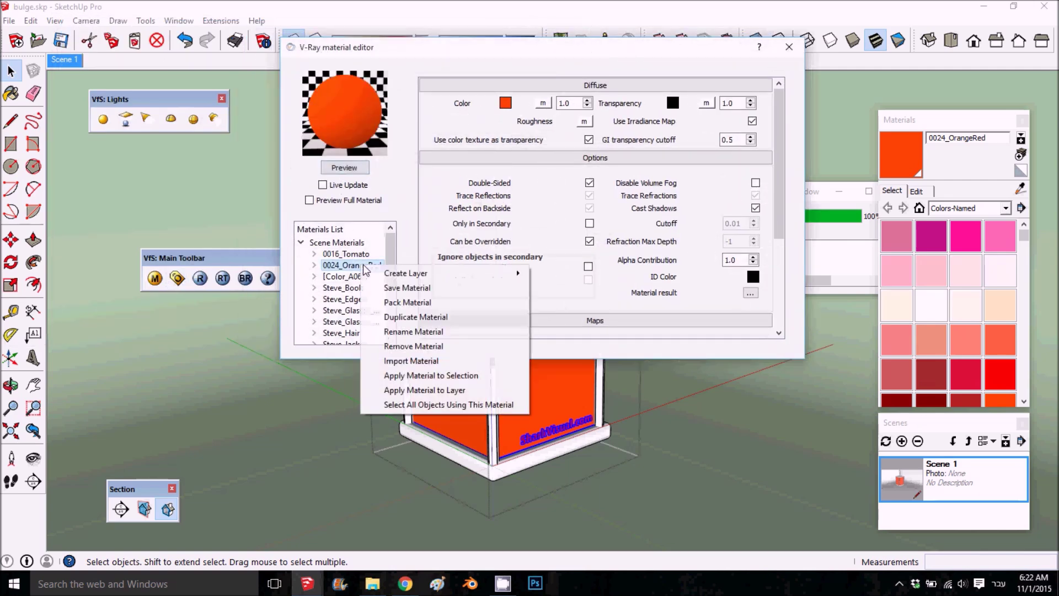
mouse_move(428, 276)
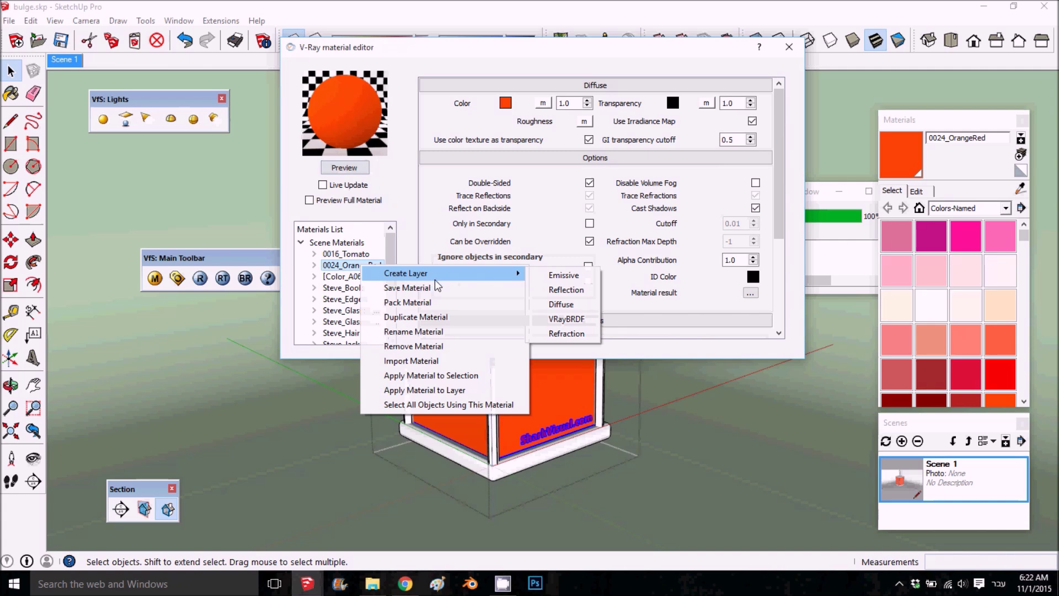
left_click(549, 276)
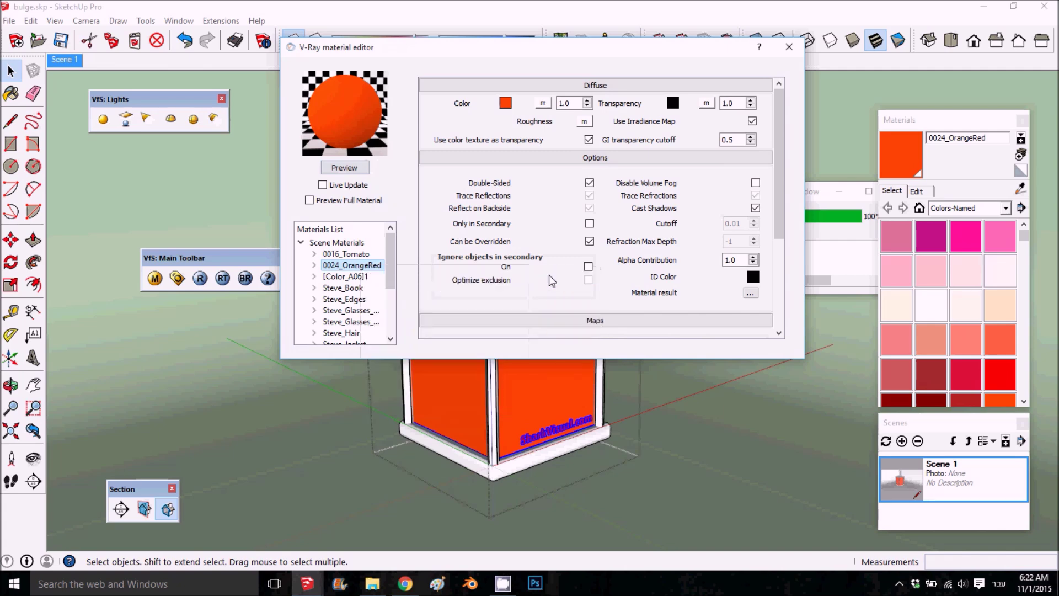
left_click(347, 167)
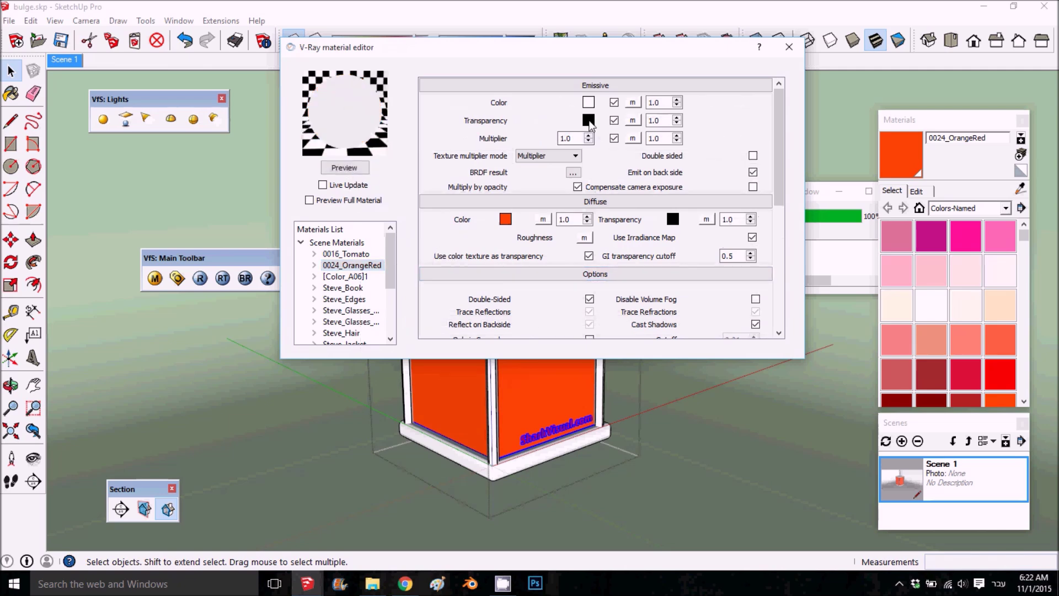
left_click(634, 103)
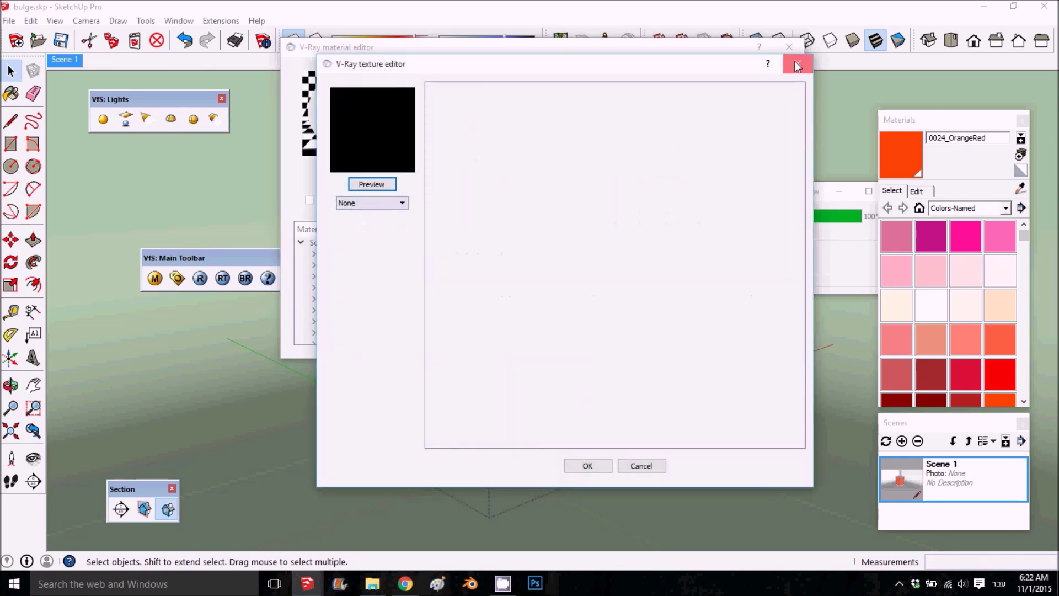
Give the Emissive colour a TexBulge map with U and V Width 0.01, then preview.
left_click(795, 63)
left_click(640, 104)
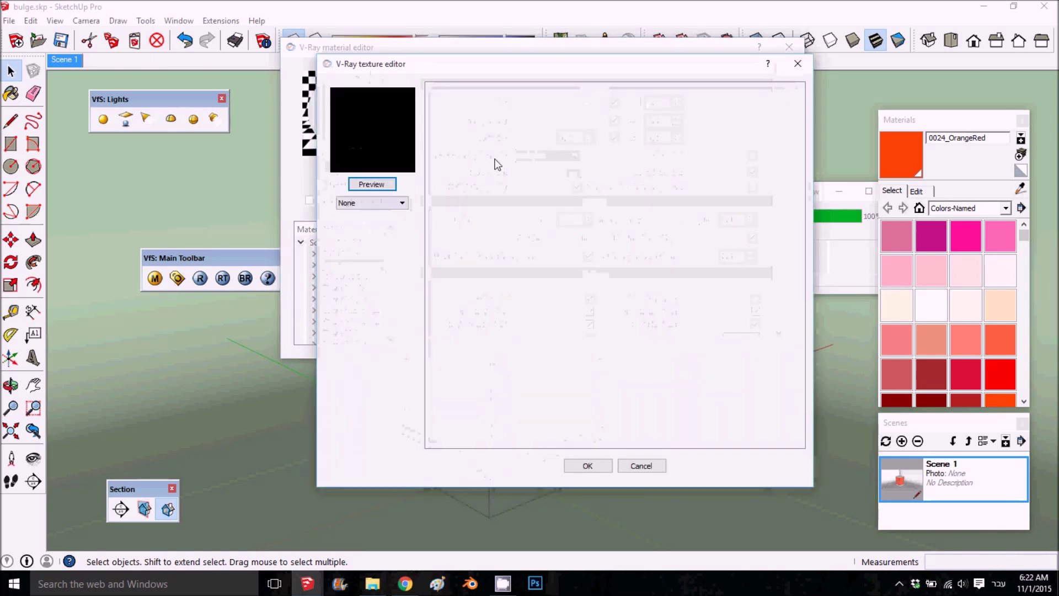
left_click(389, 208)
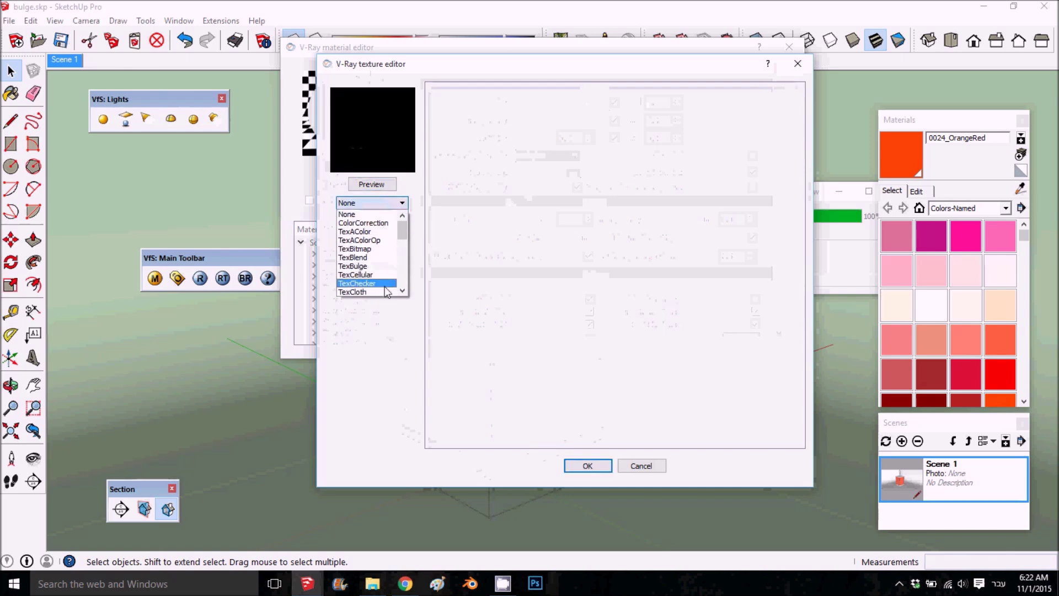
left_click(370, 265)
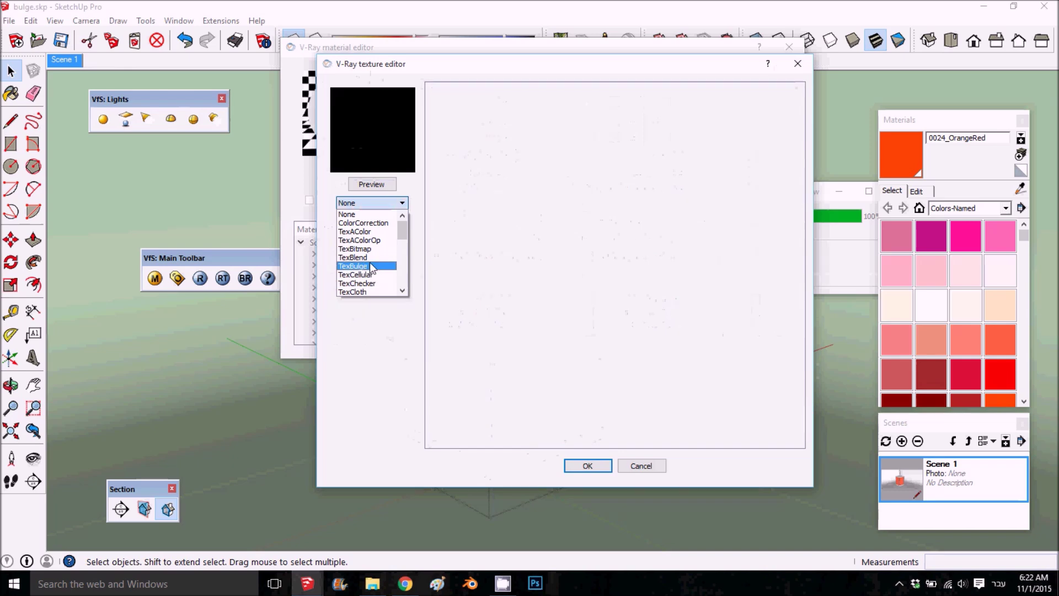
left_click(371, 187)
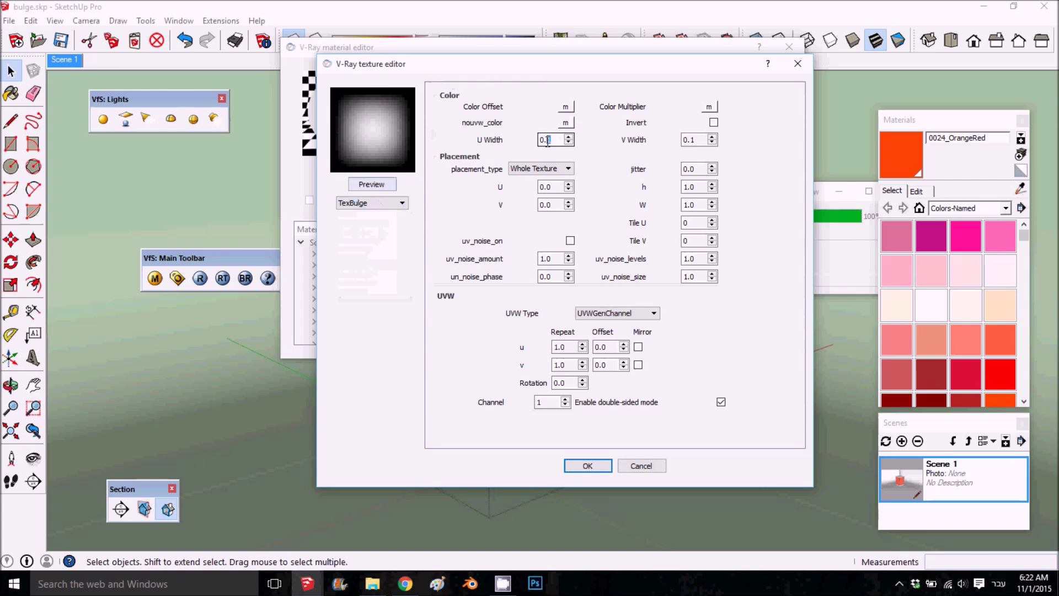
key("BackSpace")
left_click(694, 145)
left_click(692, 144)
key("BackSpace")
type("01")
left_click(389, 183)
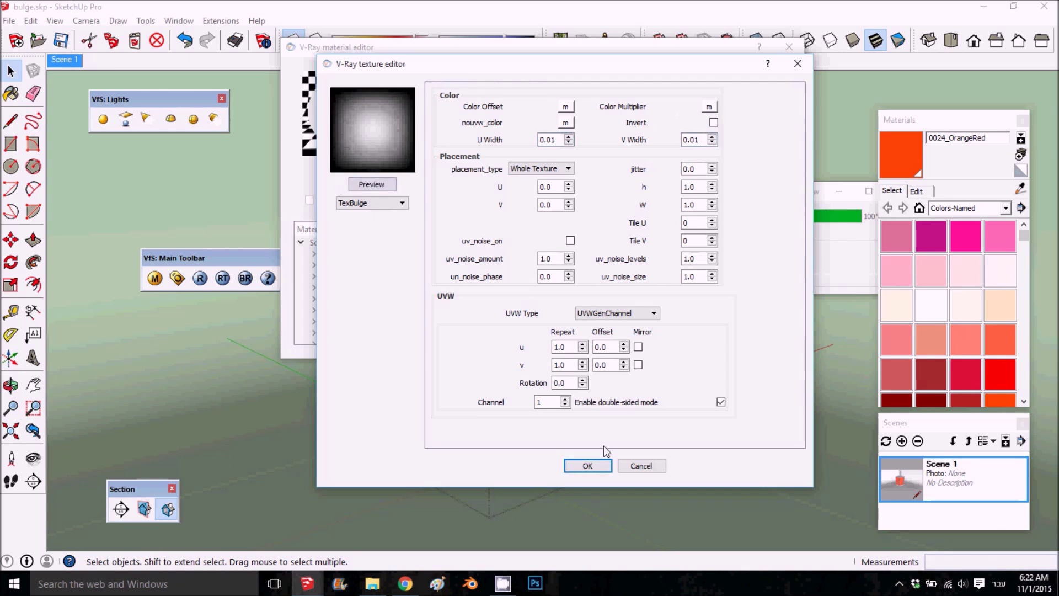
Accept the TexBulge settings and set the emissive Multiplier to 35, refreshing the preview.
left_click(587, 468)
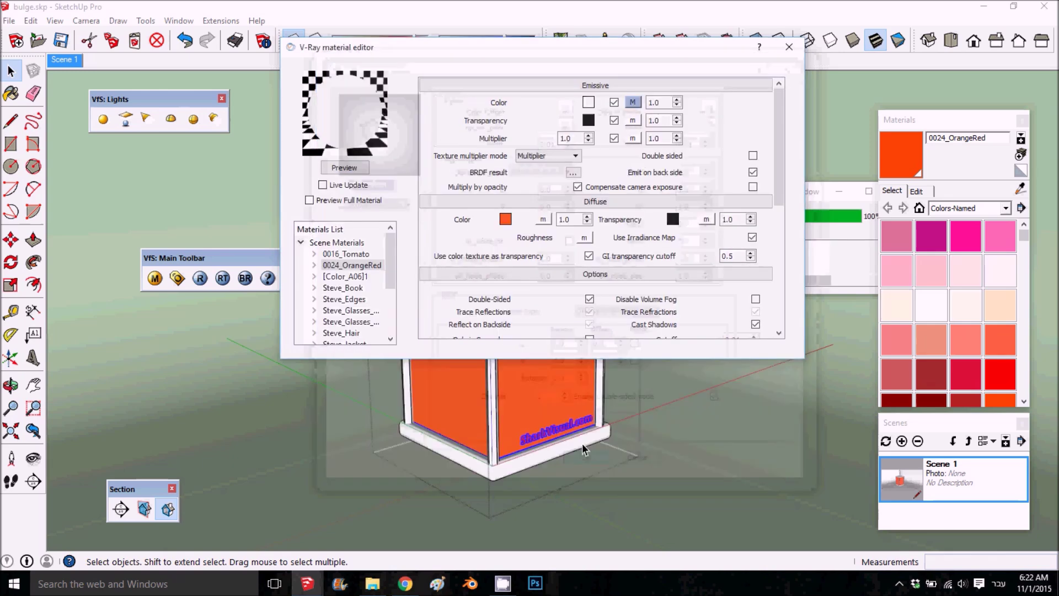
left_click_drag(583, 139, 543, 143)
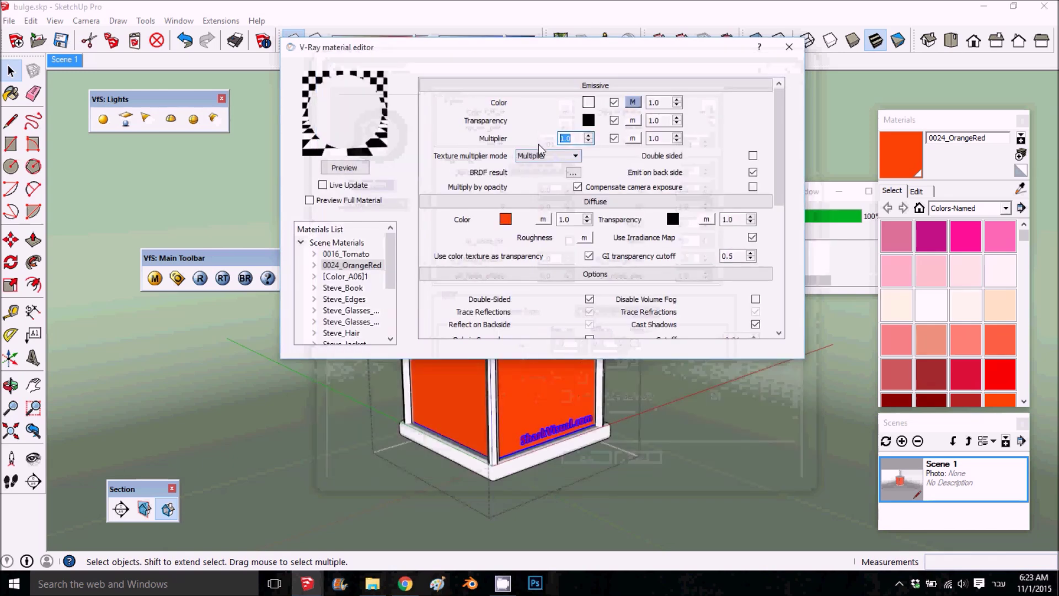
type("35")
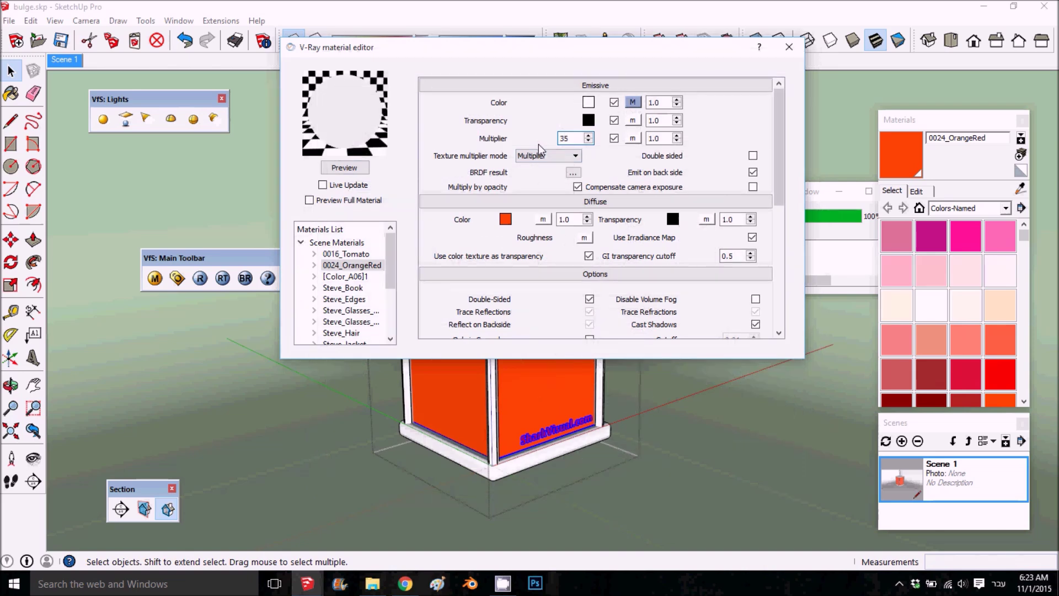
left_click(350, 170)
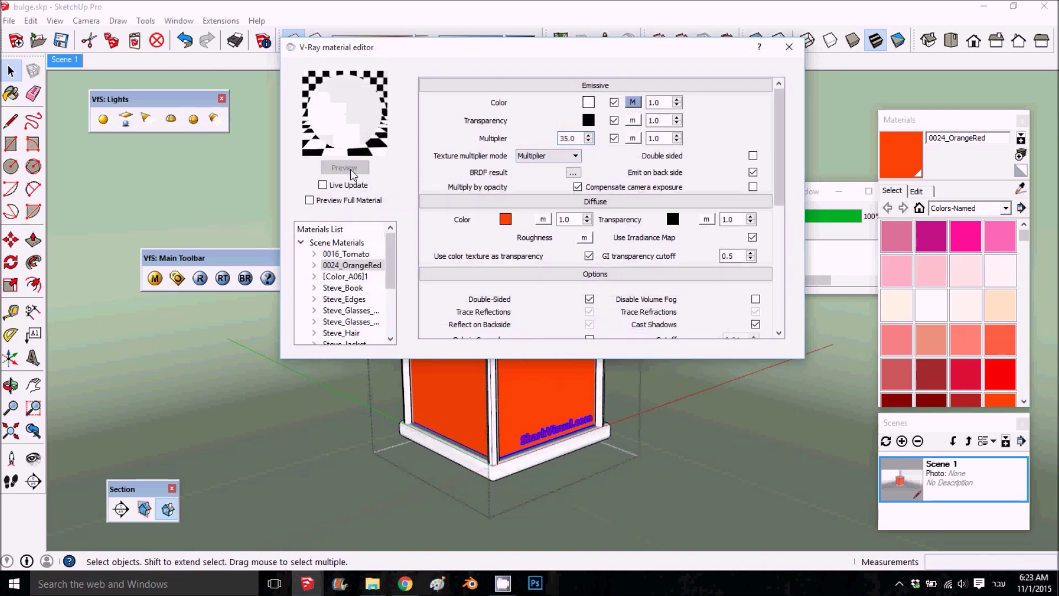
Close the material editor and bring up the V-Ray render options.
left_click(787, 51)
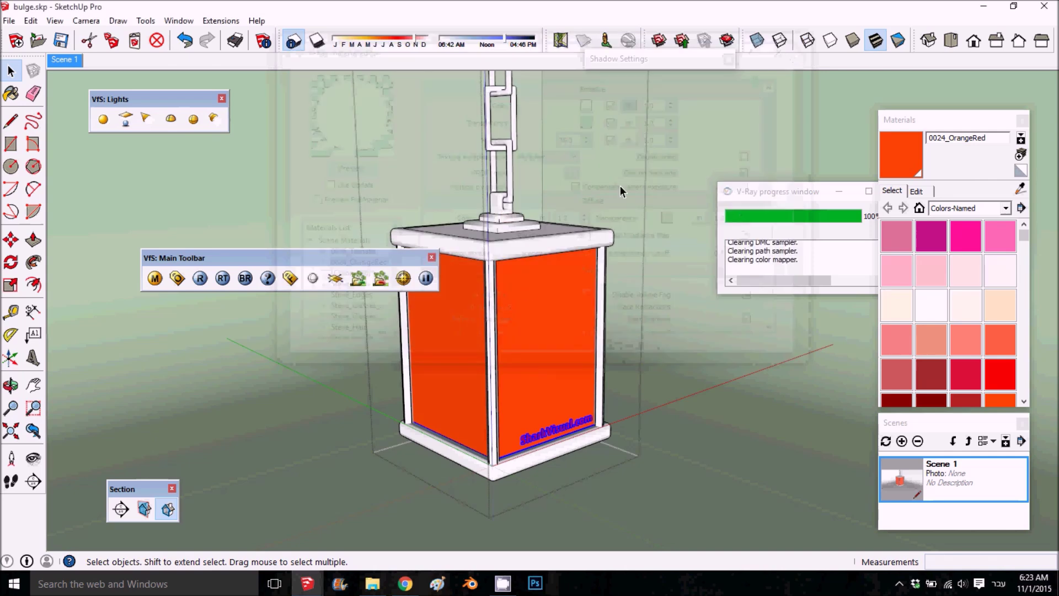
left_click_drag(281, 252, 216, 223)
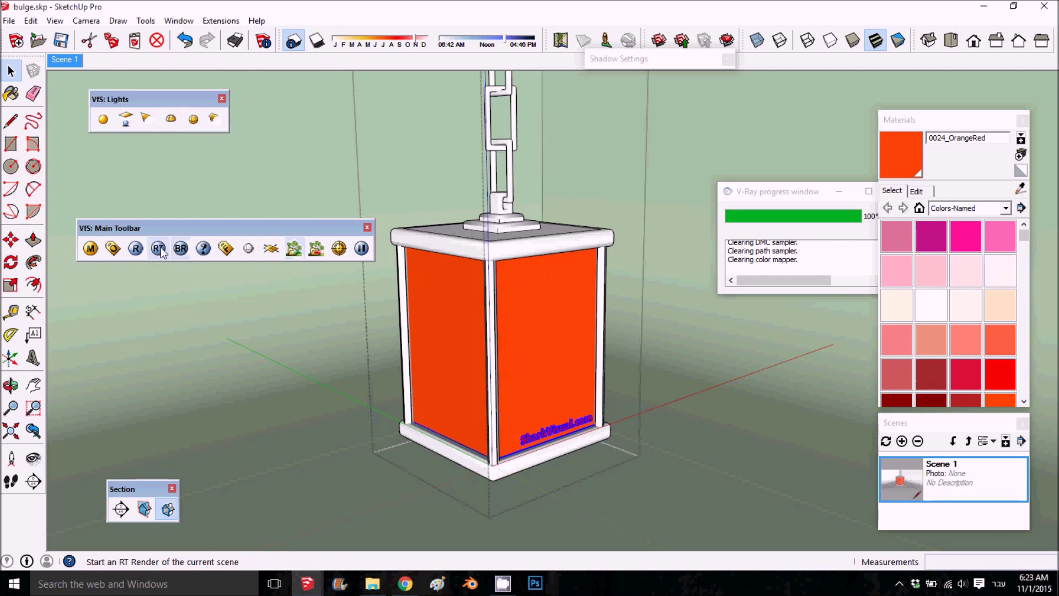
left_click(109, 249)
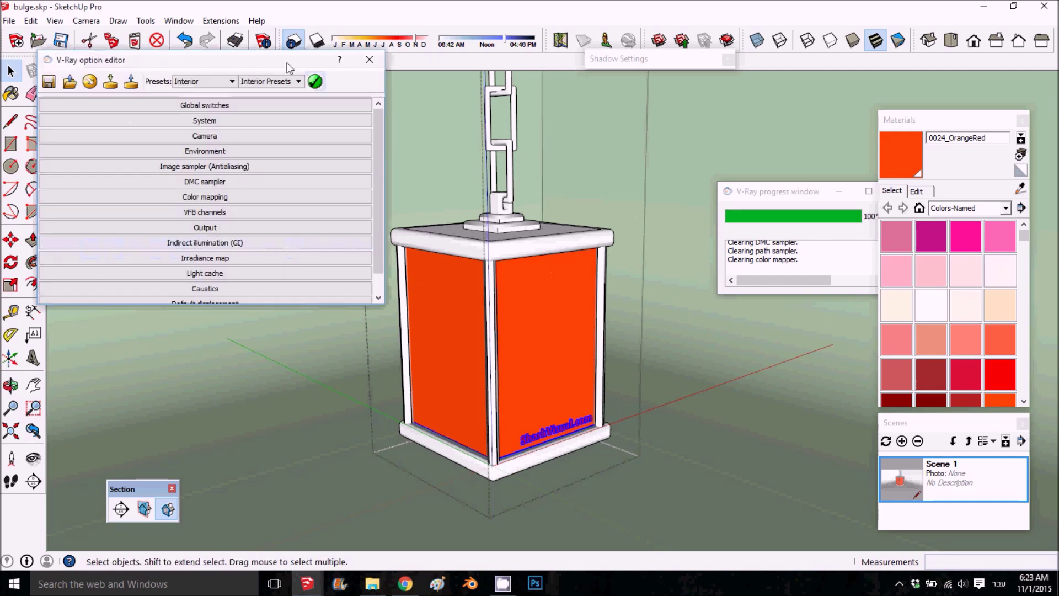
Load the 05_VeryHigh_Quality_Interior render preset.
left_click_drag(269, 65, 269, 51)
left_click(222, 66)
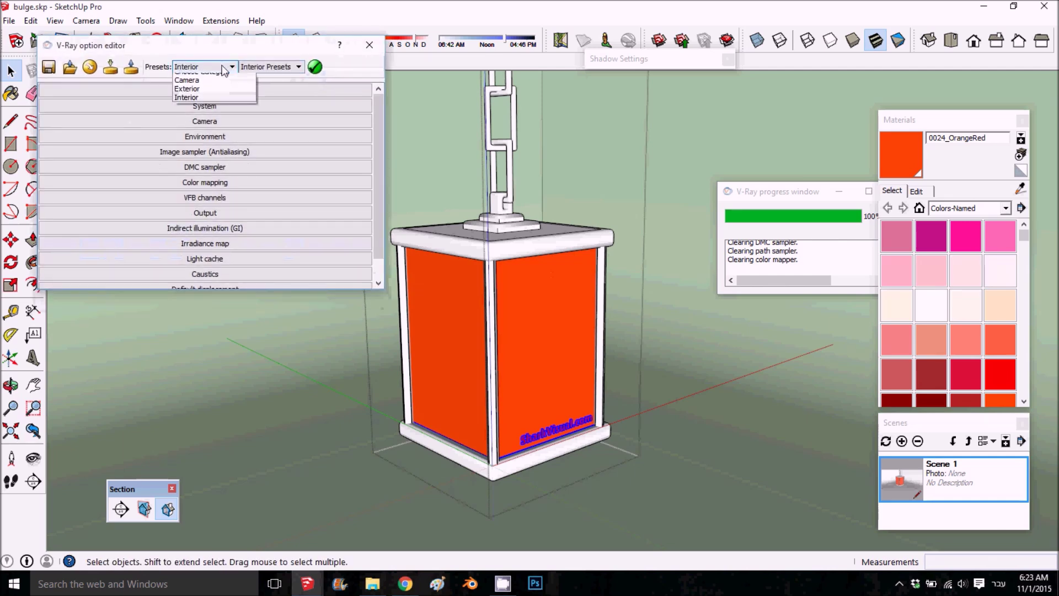
left_click(222, 66)
left_click(275, 66)
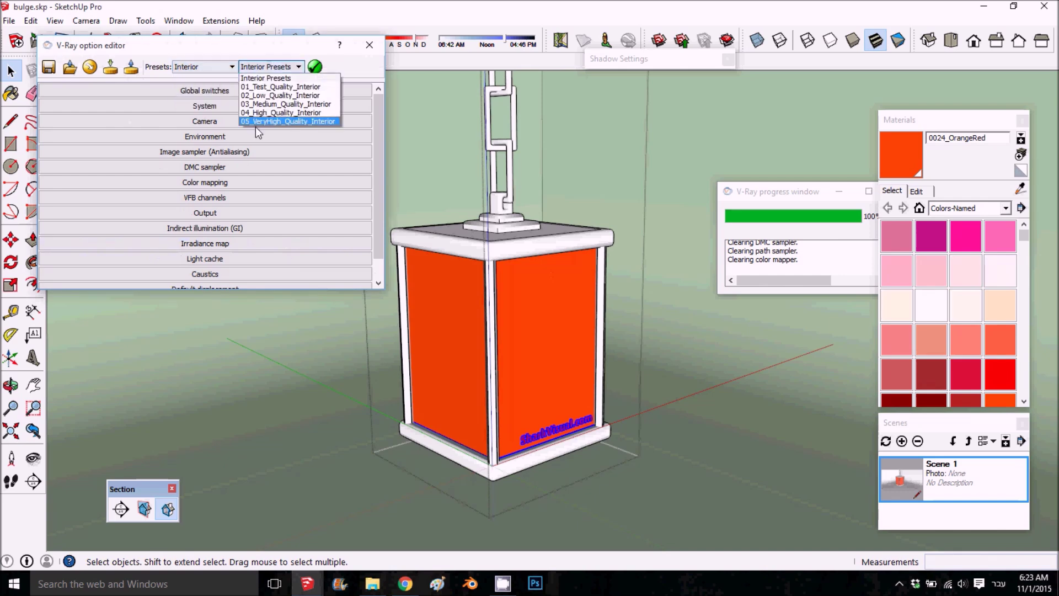
left_click(261, 122)
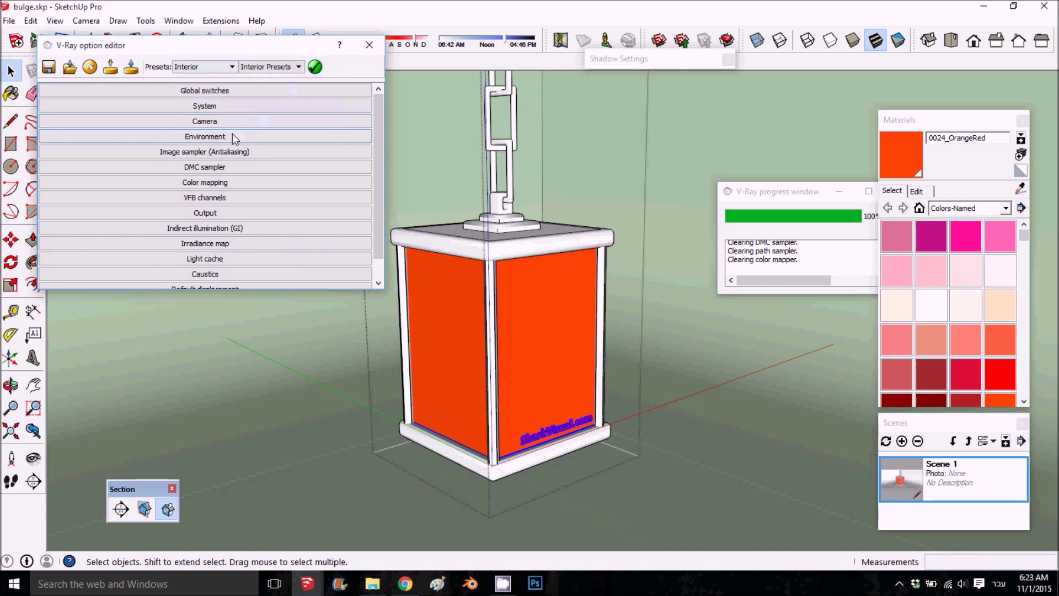
Set output to 1920x1080, enable Environment, close the options and start a render.
left_click(224, 212)
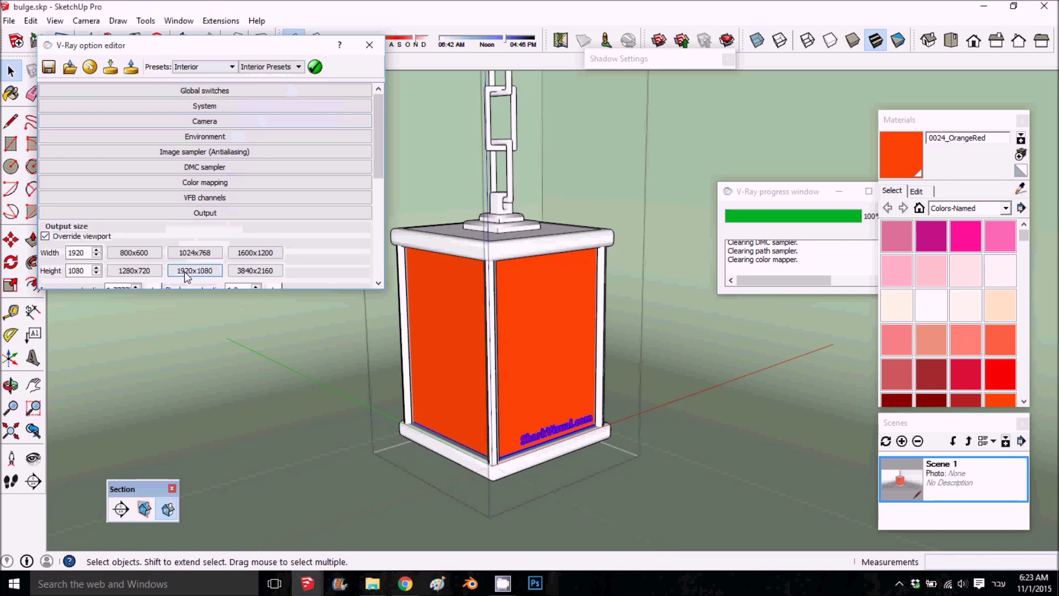
left_click(198, 274)
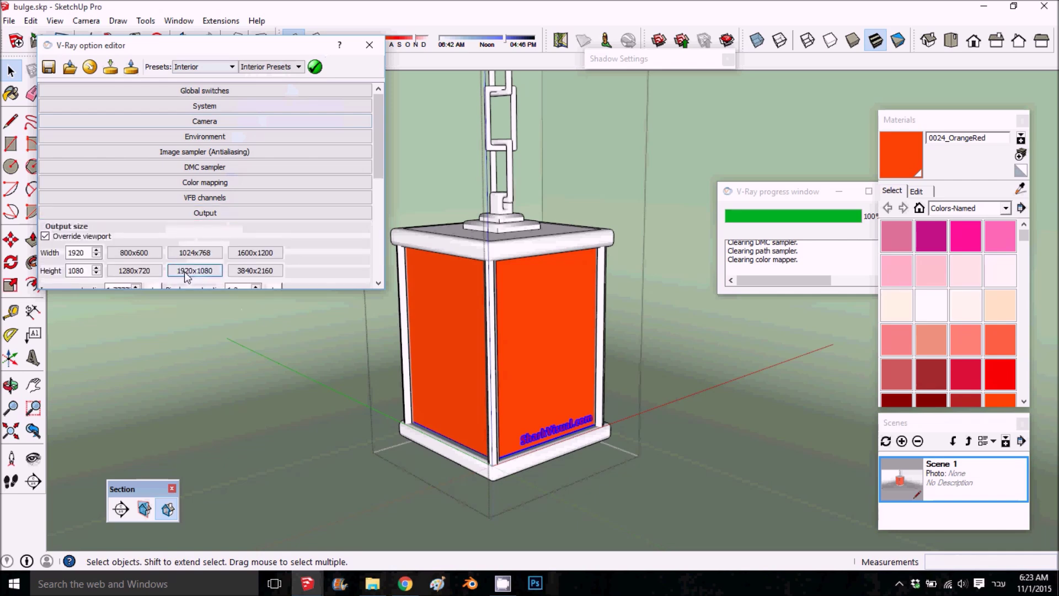
left_click(204, 211)
left_click(205, 136)
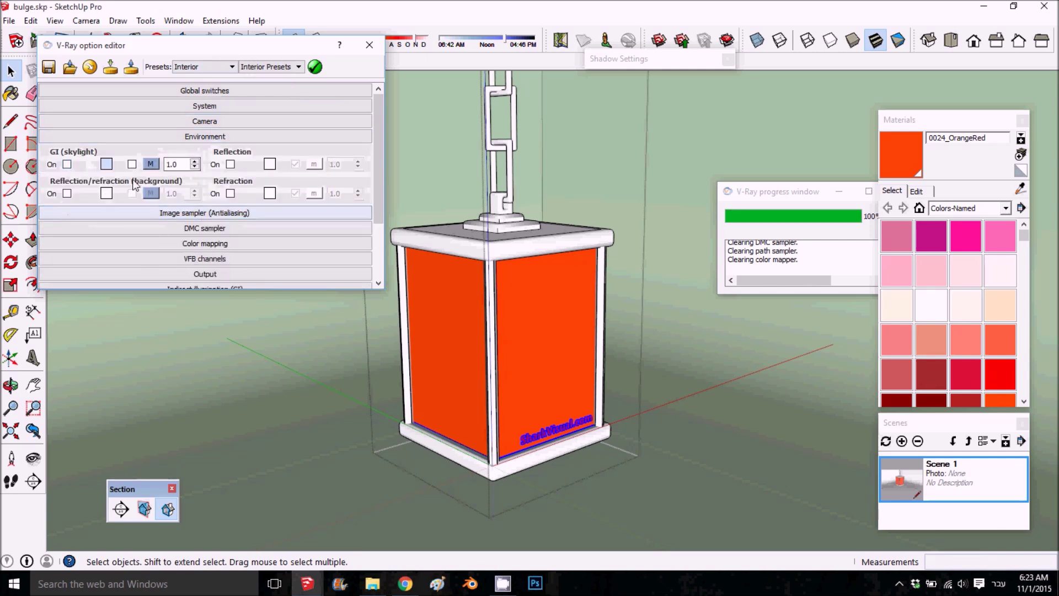
left_click(370, 44)
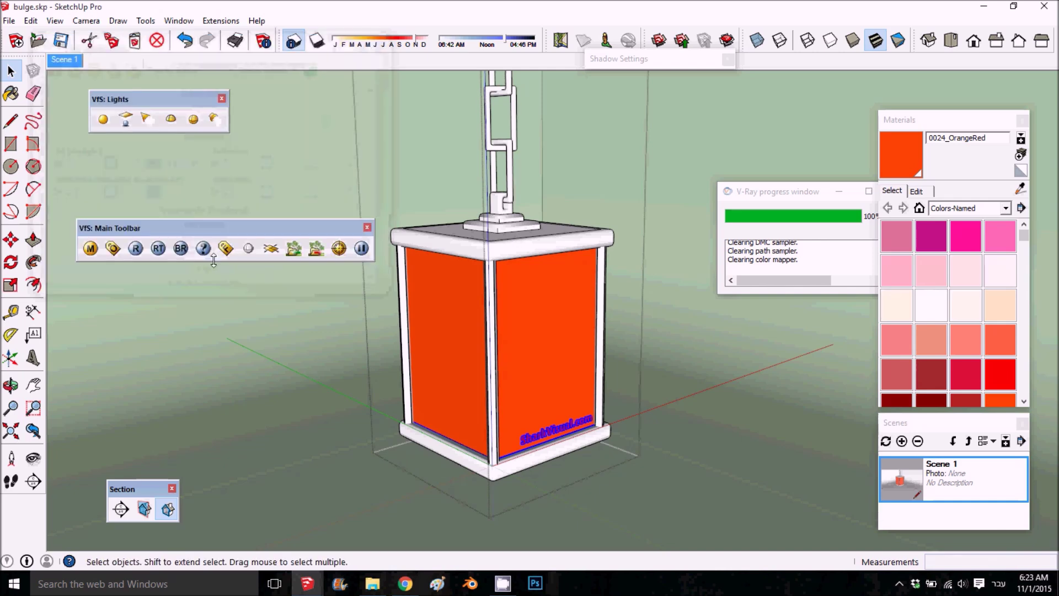
left_click(136, 249)
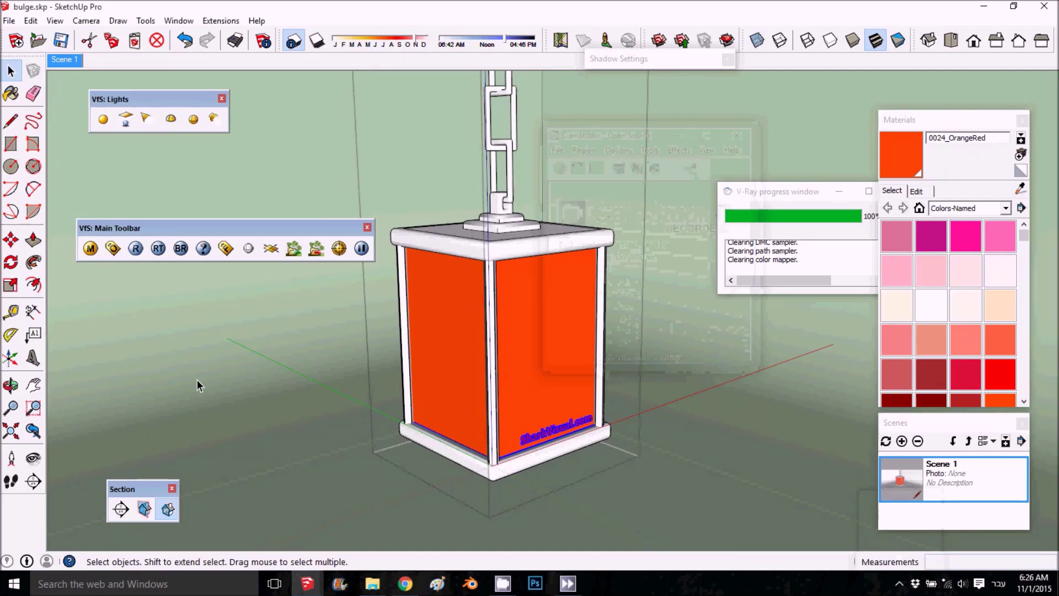
Show the finished lantern render in the V-Ray frame buffer.
left_click(235, 250)
View the glowing lantern render at 100% and save it to render history.
double_click(293, 222)
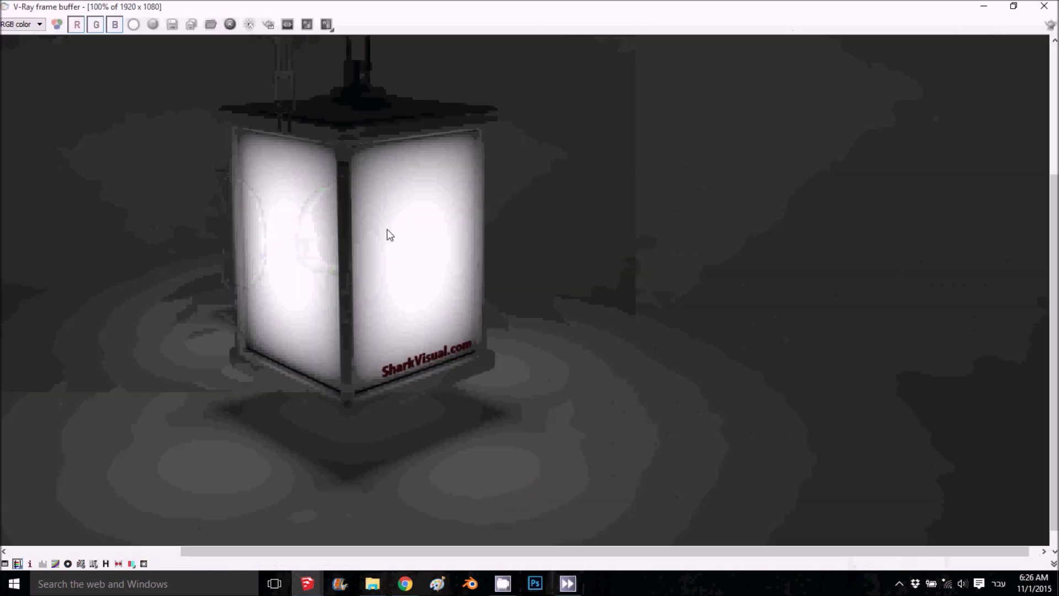
scroll(421, 295, "down", 2)
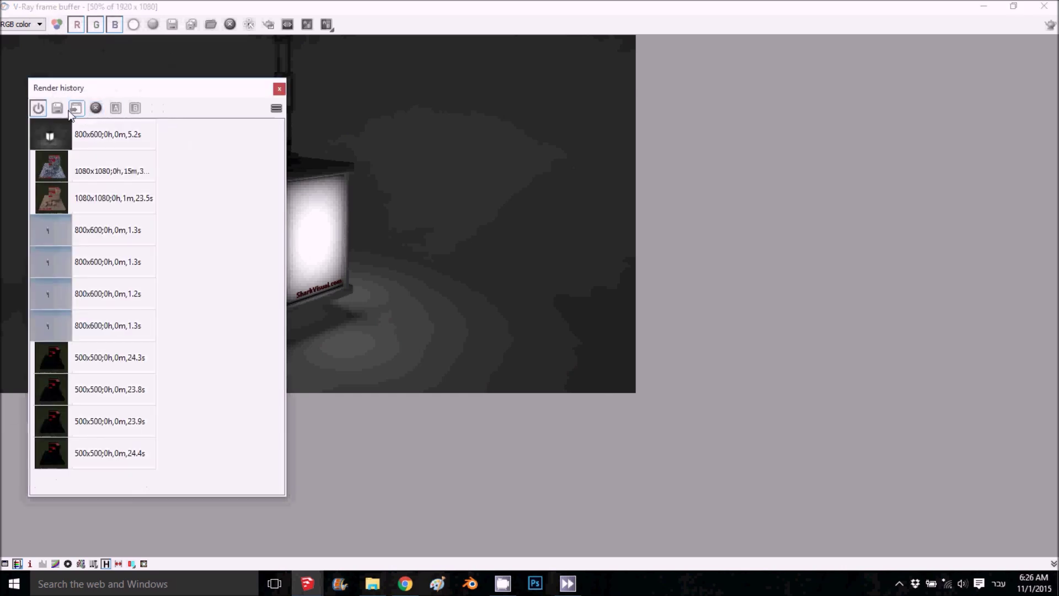
left_click(57, 109)
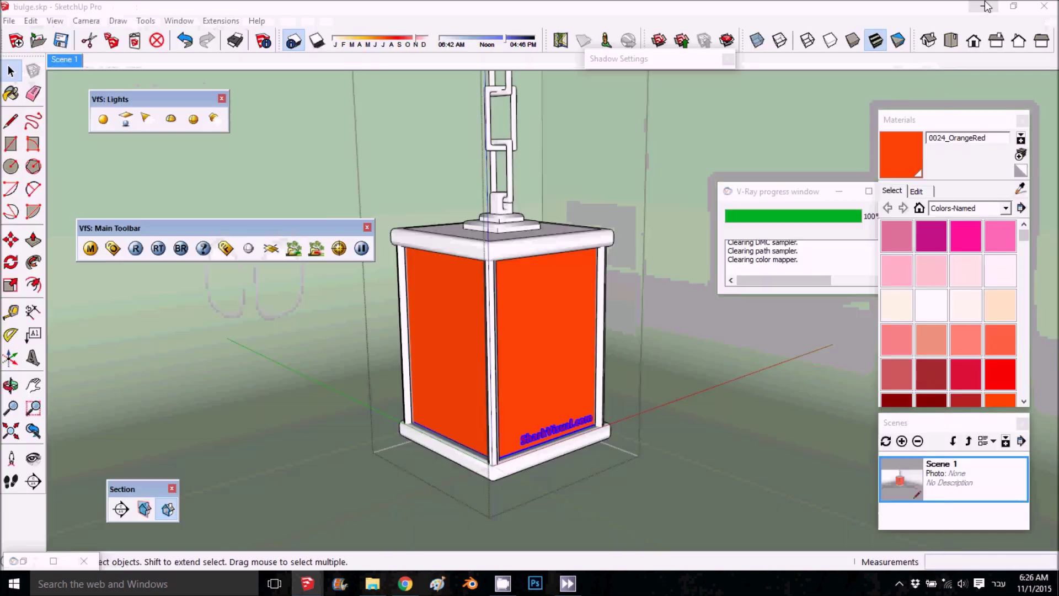
Draw a circle on the ground left of the lantern and push/pull it into a tall cylinder.
left_click(983, 6)
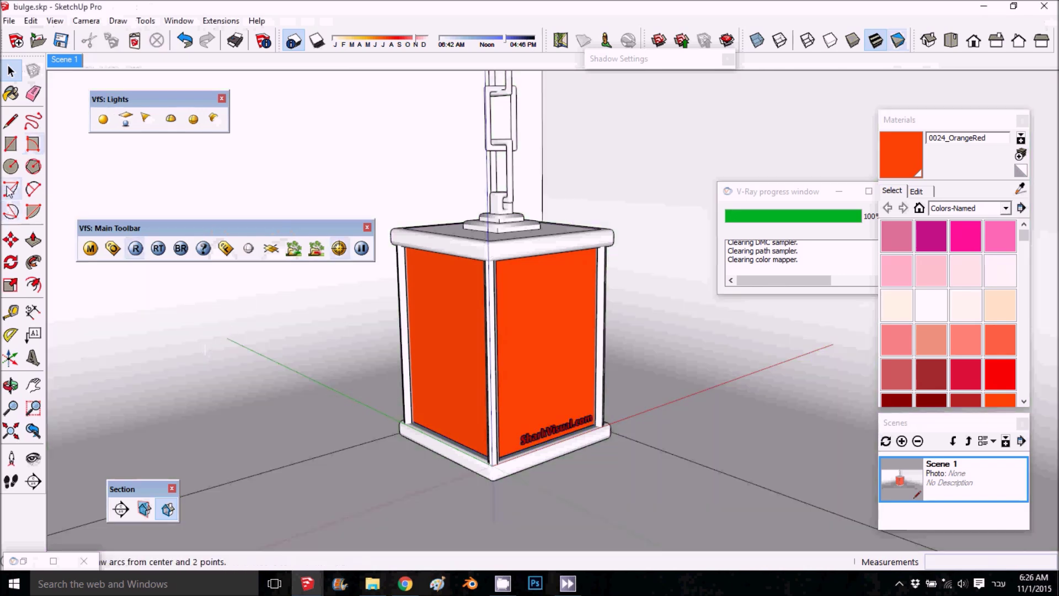
left_click(11, 166)
left_click(218, 444)
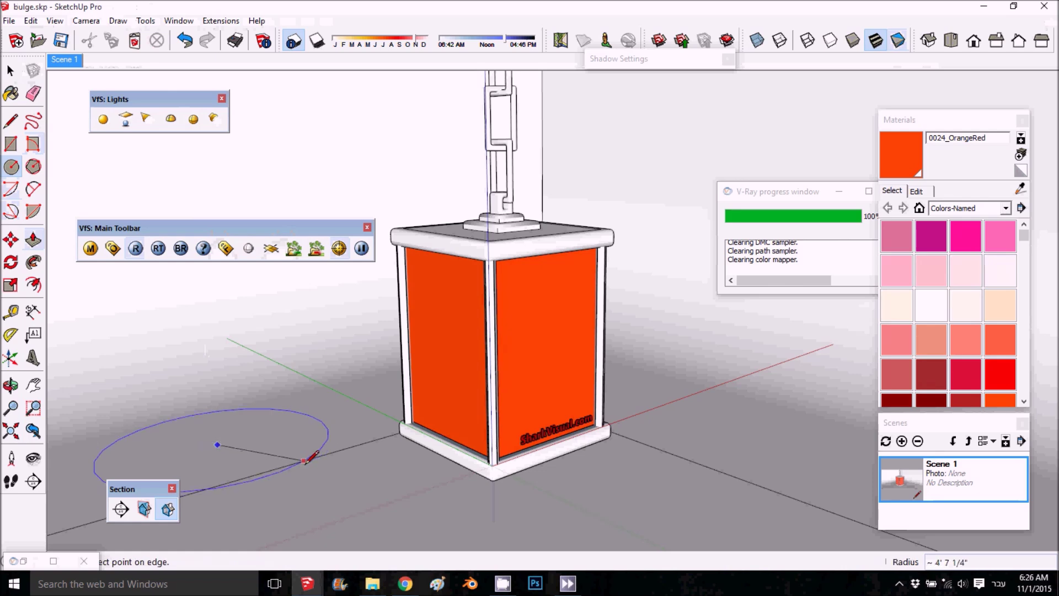
left_click(100, 464)
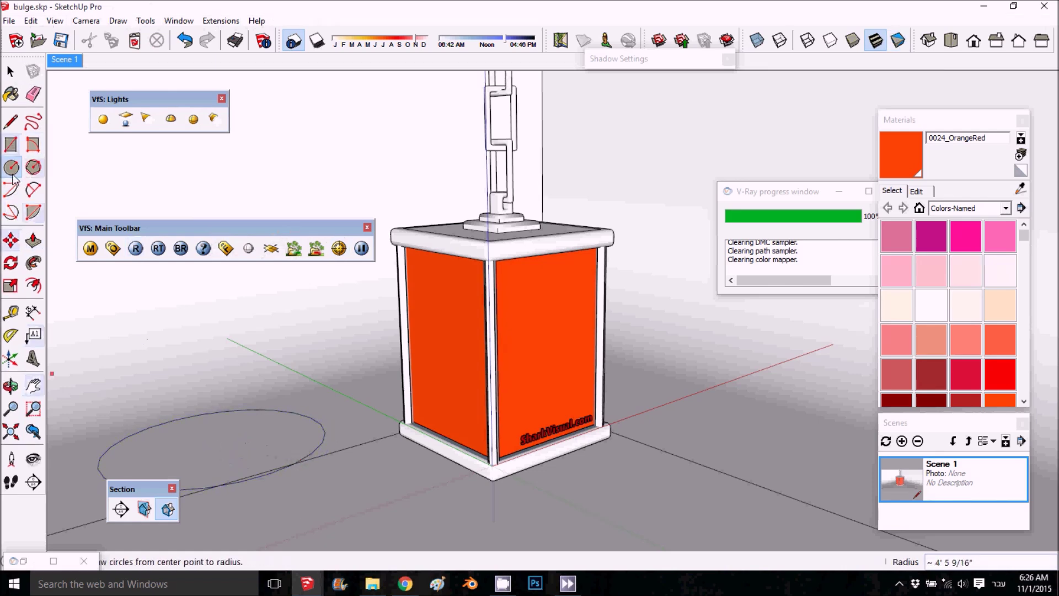
left_click(33, 241)
left_click(208, 424)
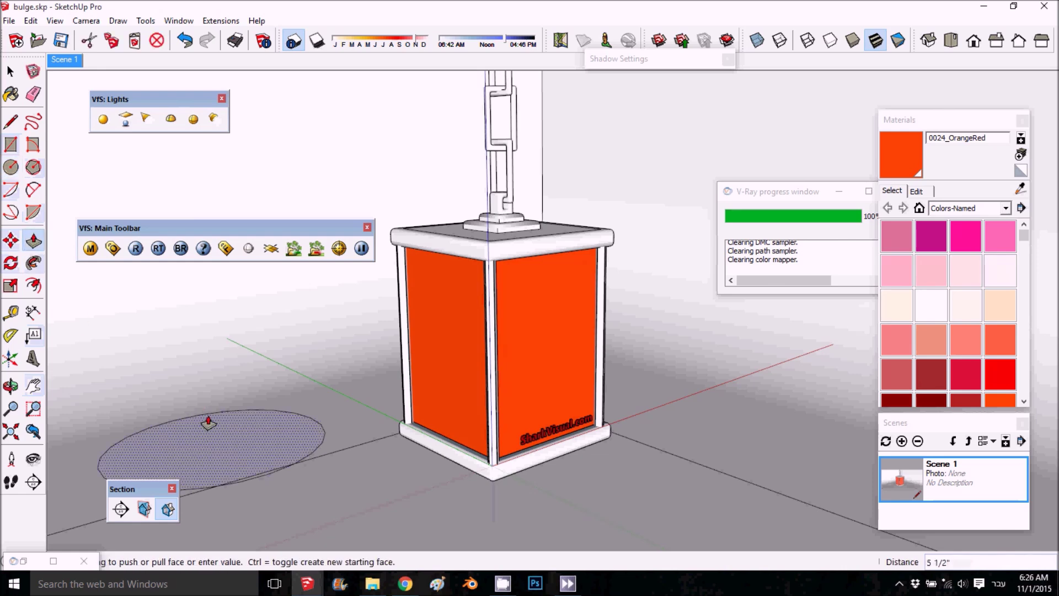
left_click(205, 287)
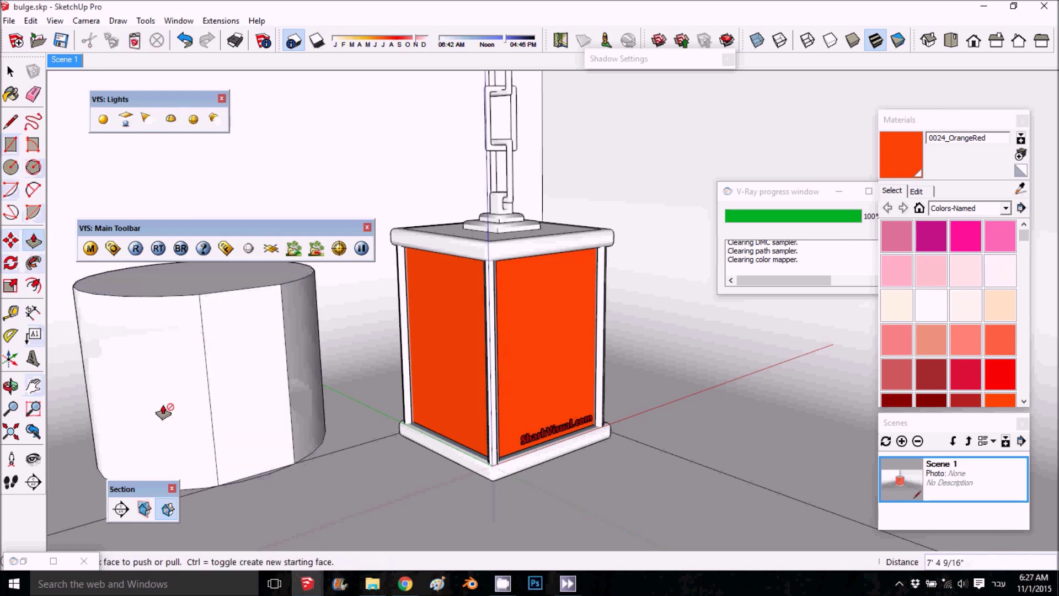
Paint the cylinder's faces with 0024_OrangeRed and start a V-Ray render.
left_click(54, 21)
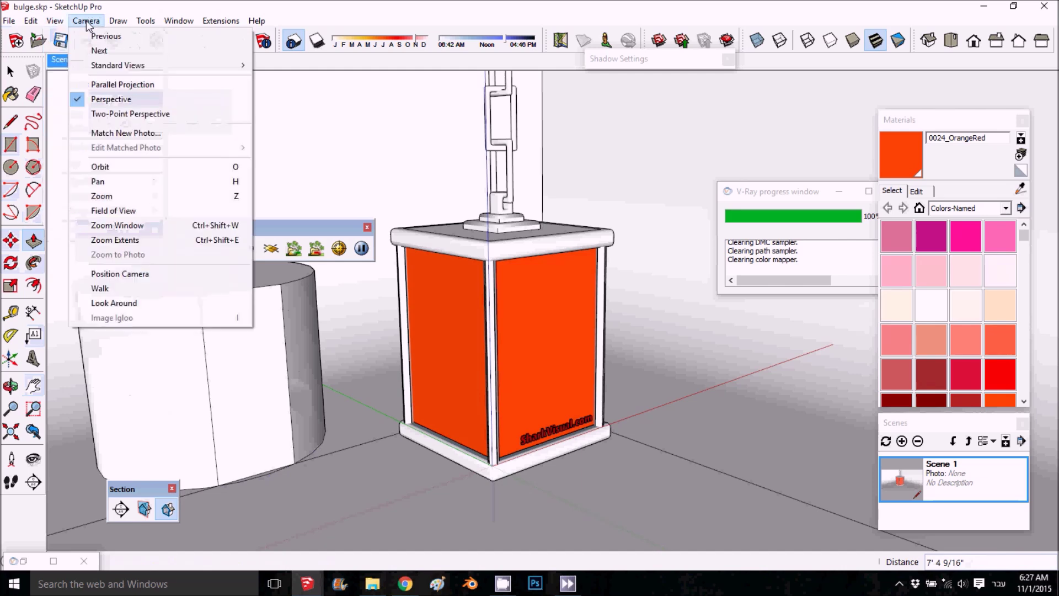
left_click(1021, 188)
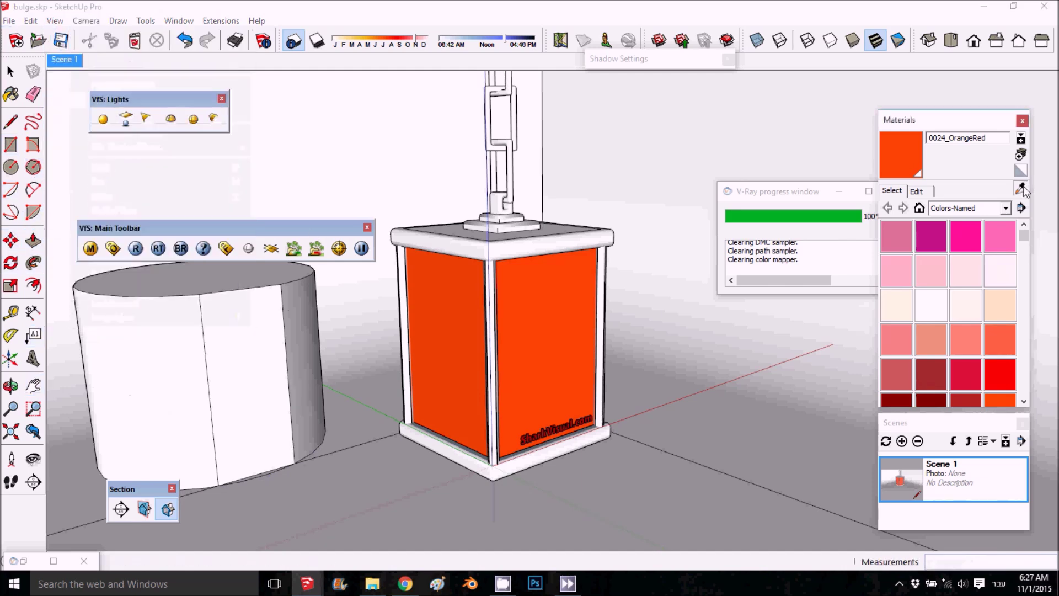
left_click(530, 339)
left_click(152, 380)
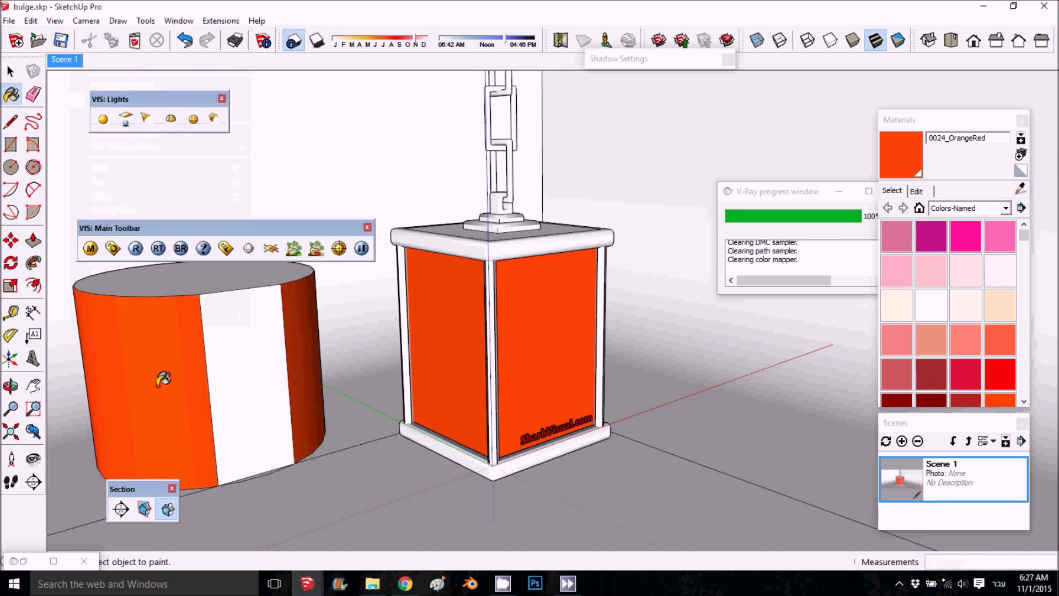
left_click(135, 248)
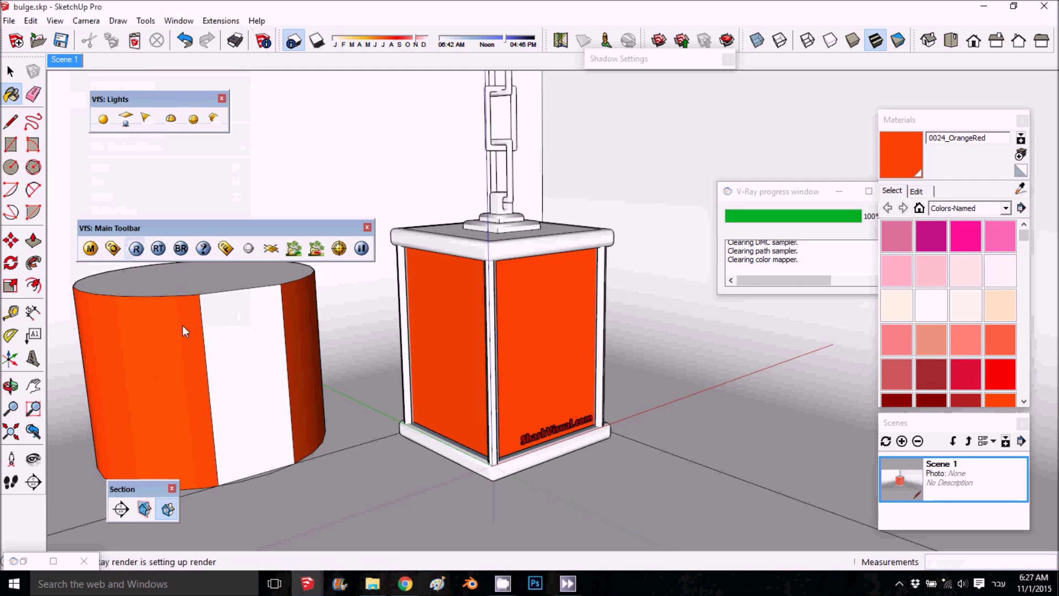
Move the render history aside, review the cylinder render, then close the frame buffer.
left_click_drag(214, 105, 640, 83)
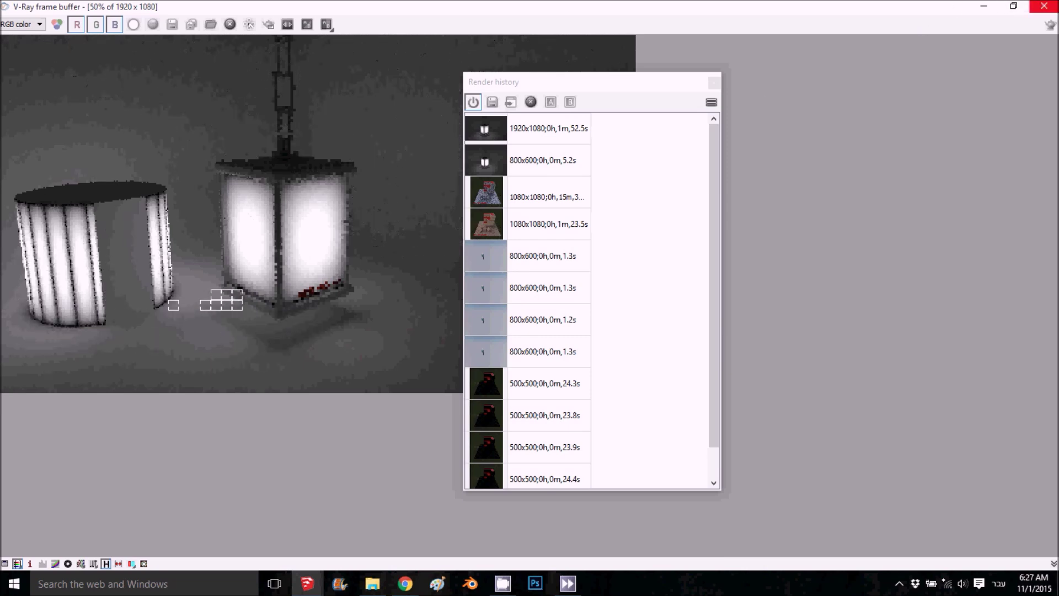
left_click(1042, 7)
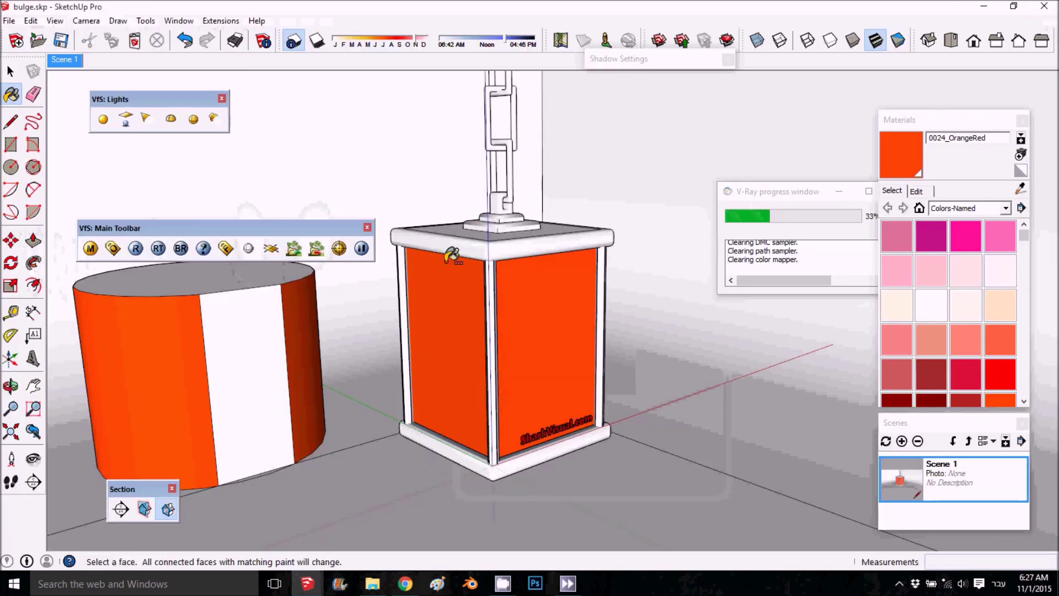
Replace the OrangeRed emissive colour's TexBulge map with None and re-render the scene.
key("space")
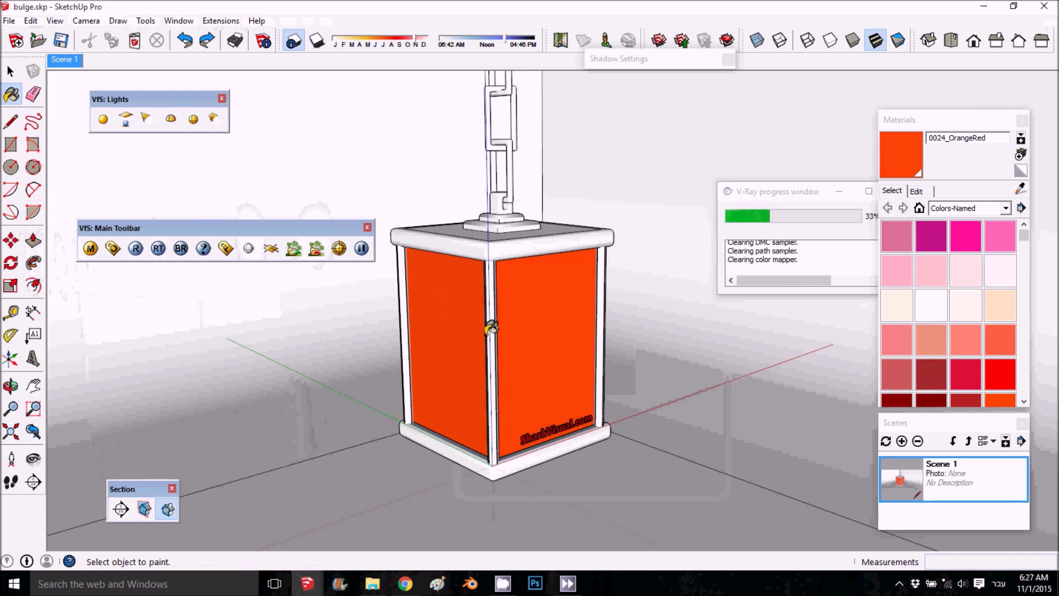
key("b")
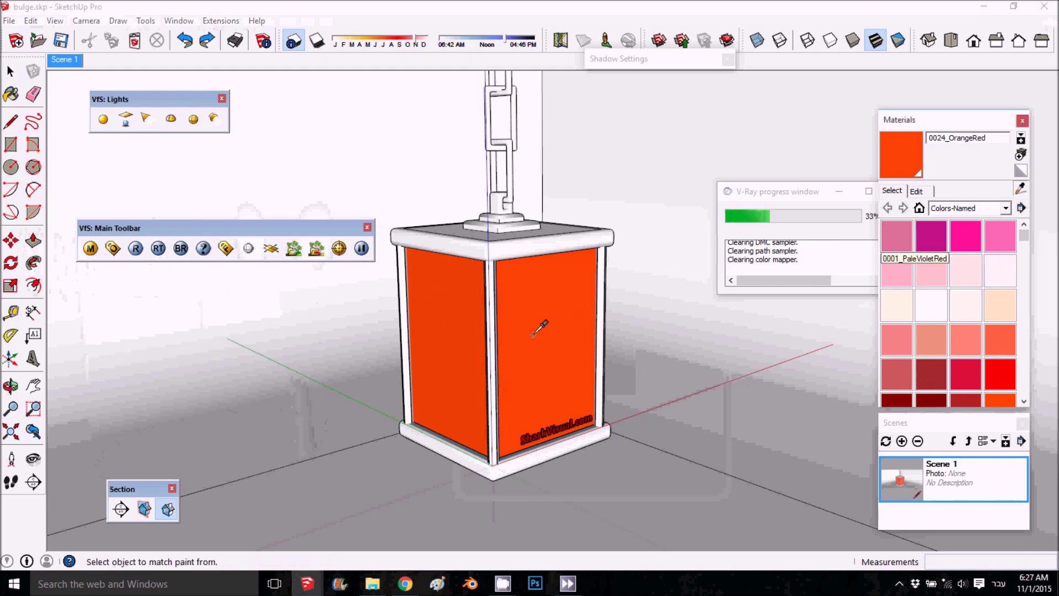
left_click(90, 248)
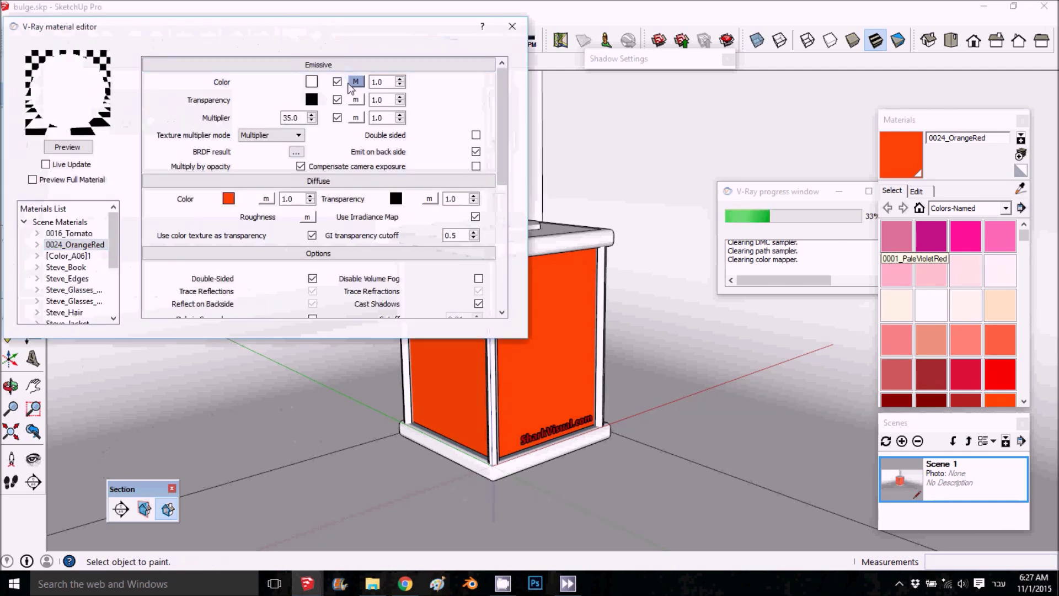
left_click(361, 84)
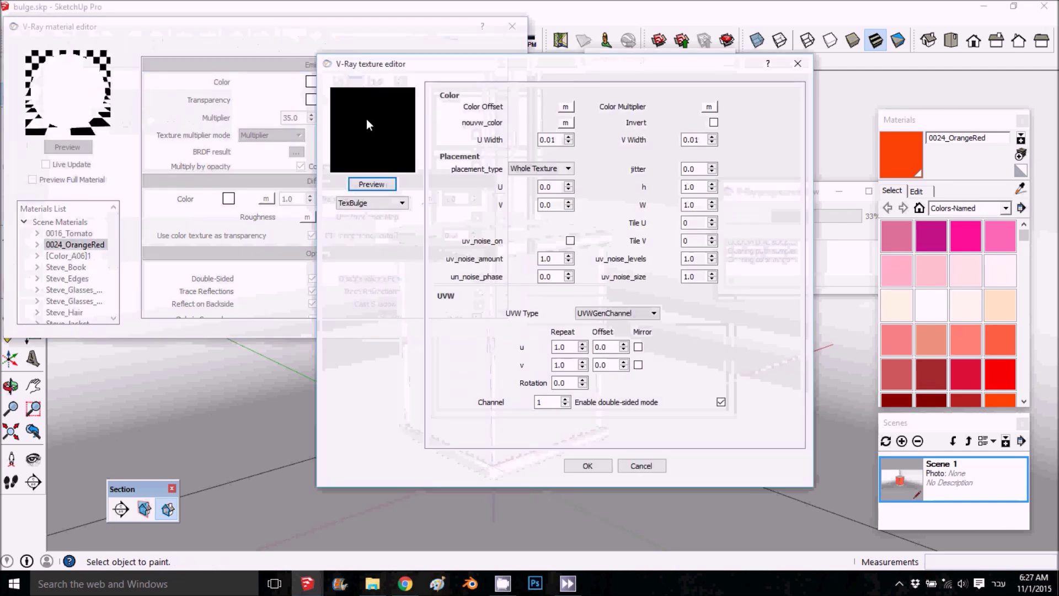
left_click(395, 203)
left_click(373, 214)
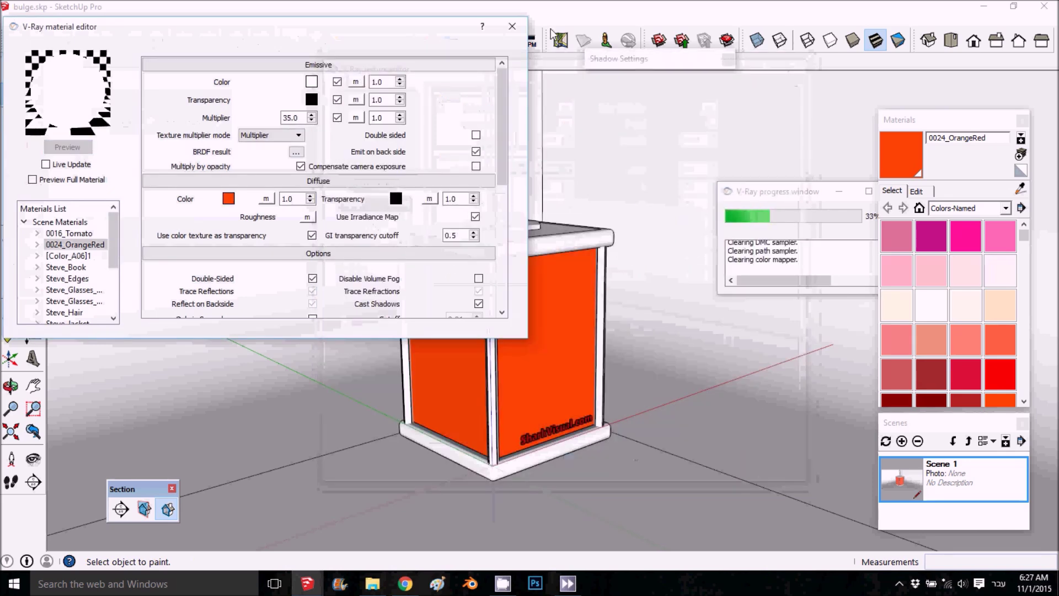
left_click(511, 27)
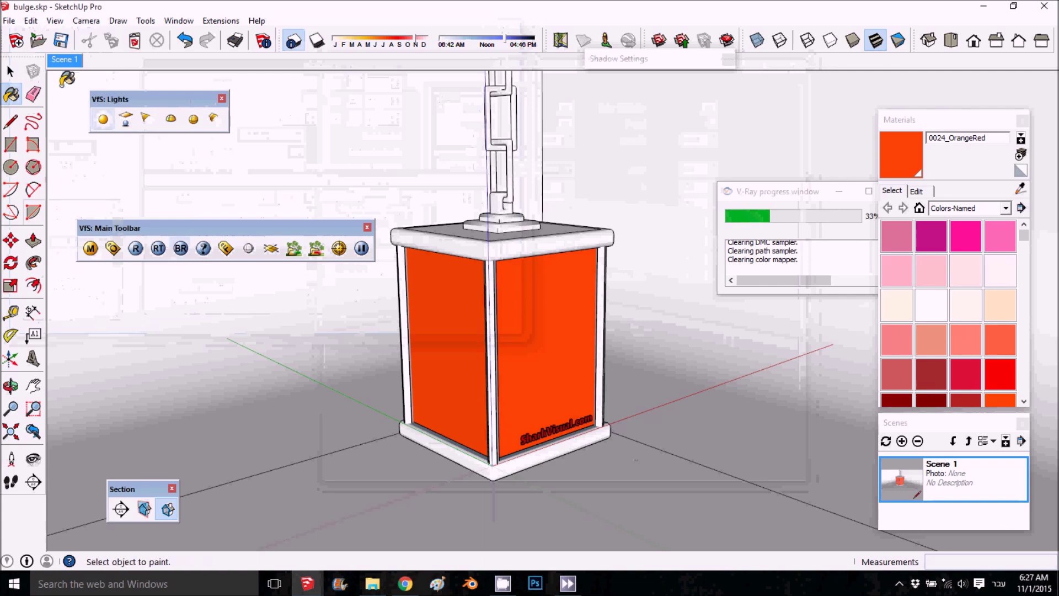
left_click(135, 249)
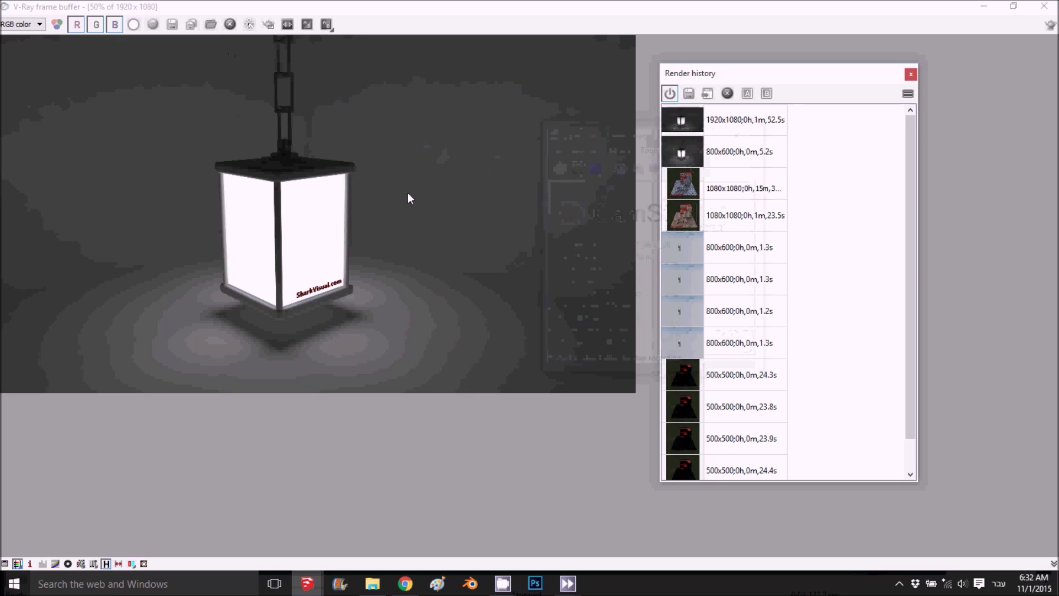
Set the earlier 1920x1080 history render as A and sweep the comparison split across the lantern.
left_click(690, 119)
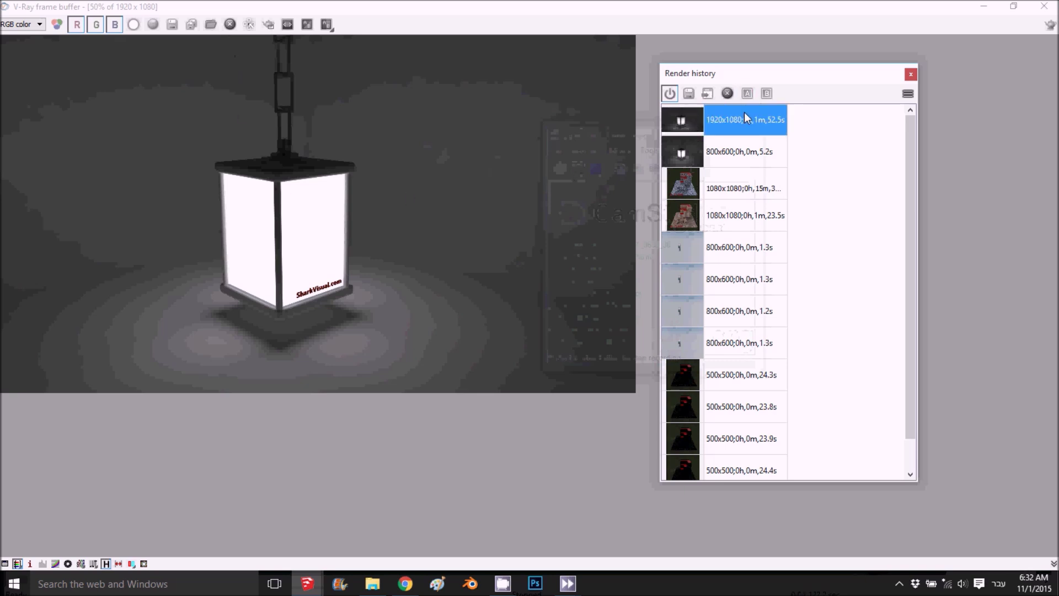
left_click(746, 94)
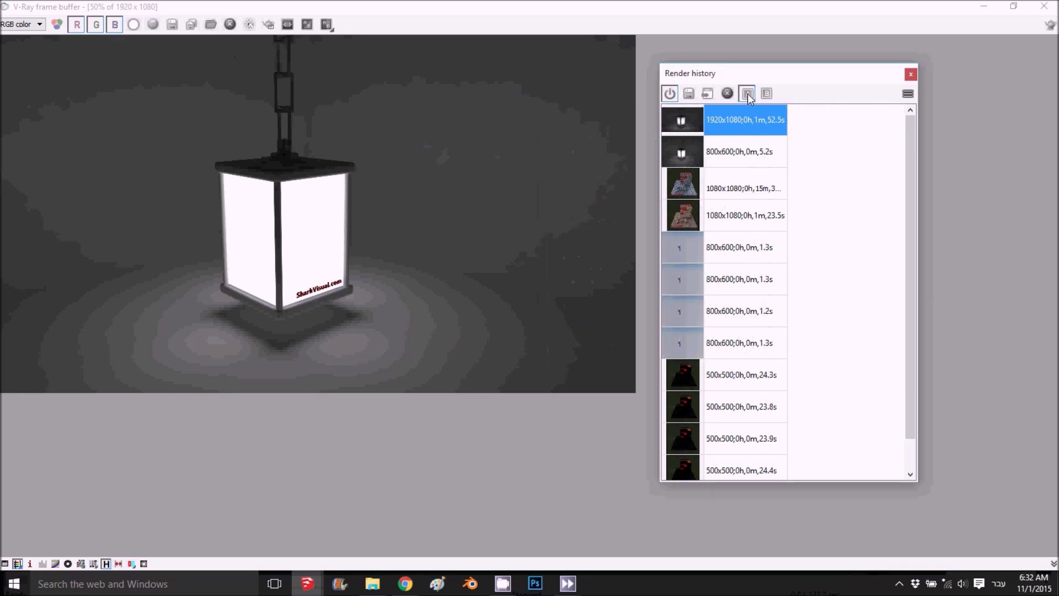
left_click_drag(186, 47, 194, 172)
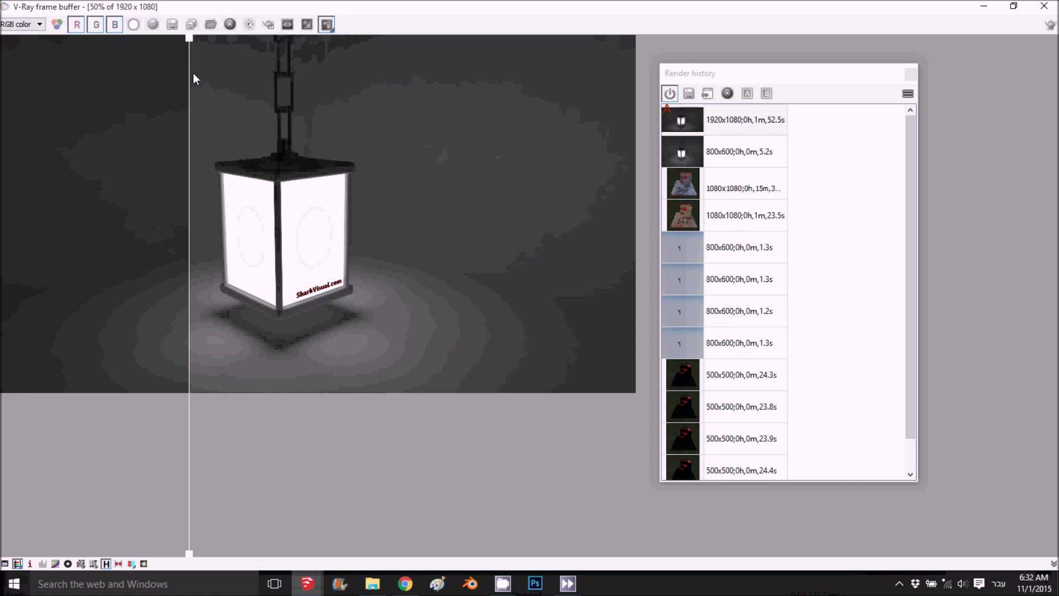
left_click_drag(191, 43, 399, 85)
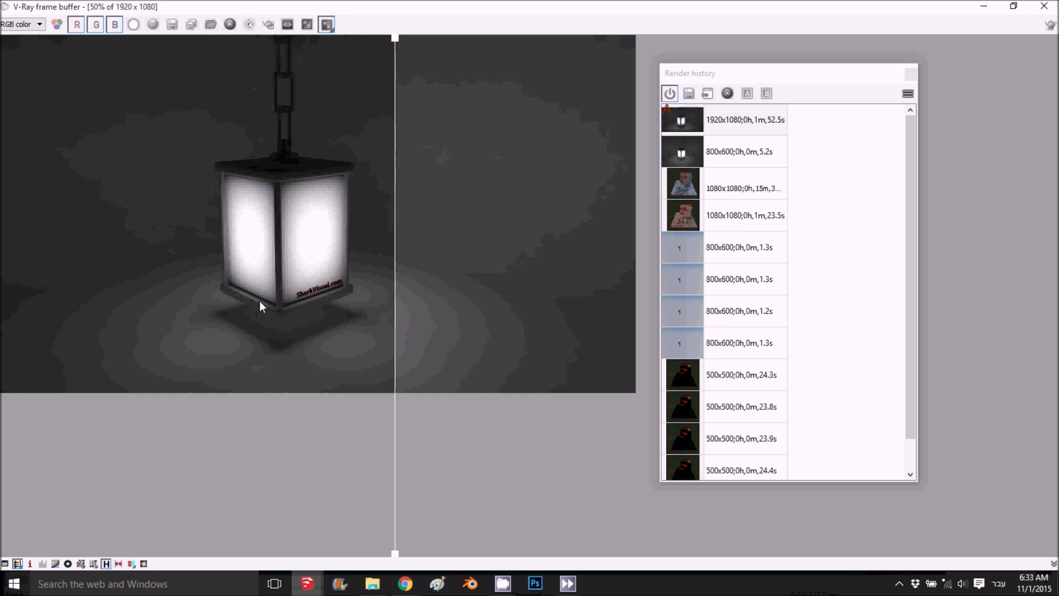
mouse_move(398, 39)
left_mouse_down()
mouse_move(145, 71)
mouse_move(353, 110)
left_mouse_up()
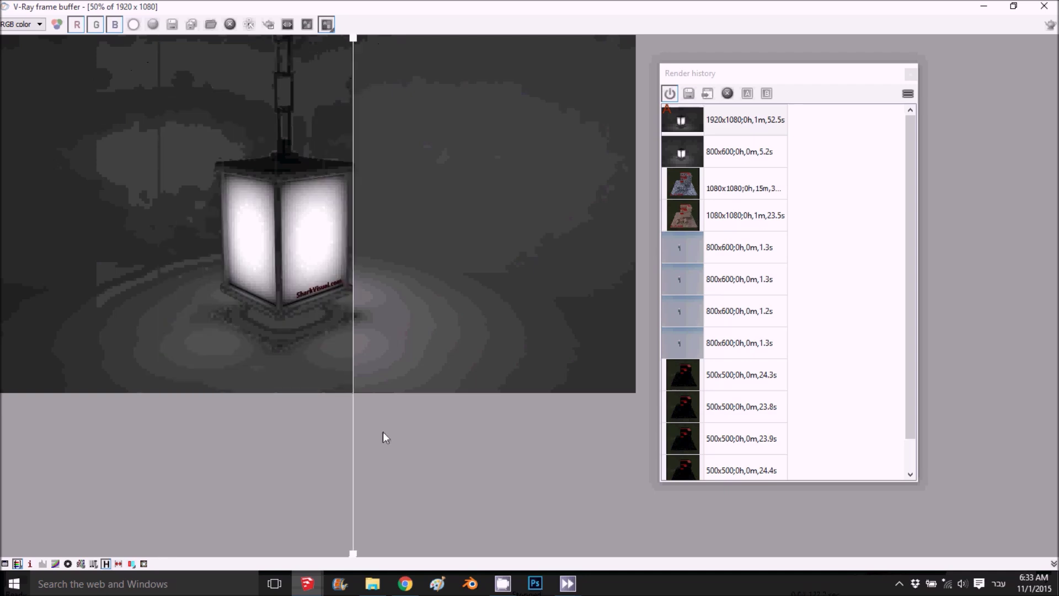
mouse_move(307, 583)
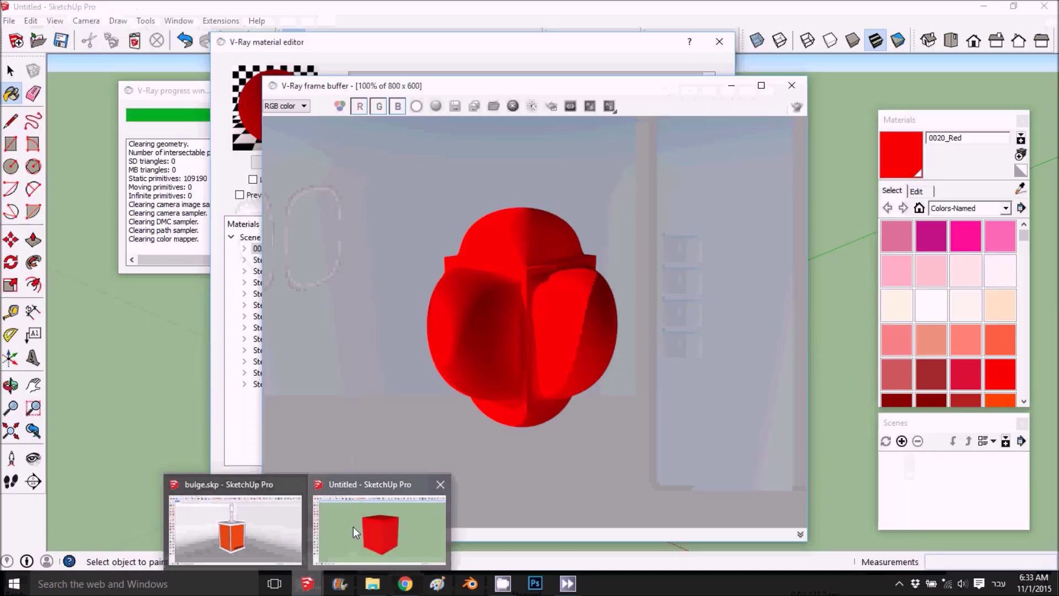
left_click(353, 526)
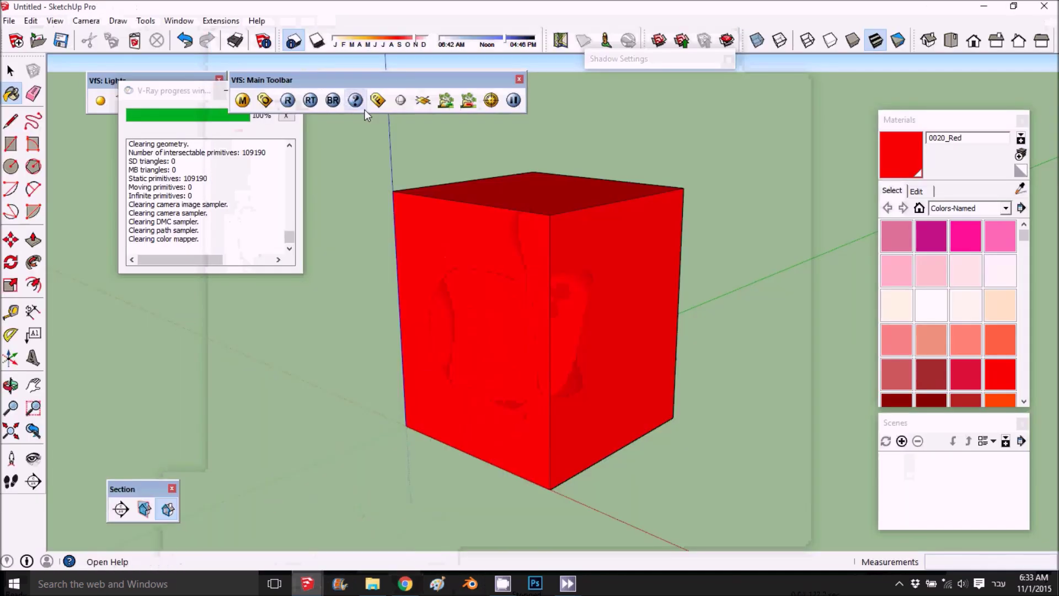
left_click(378, 100)
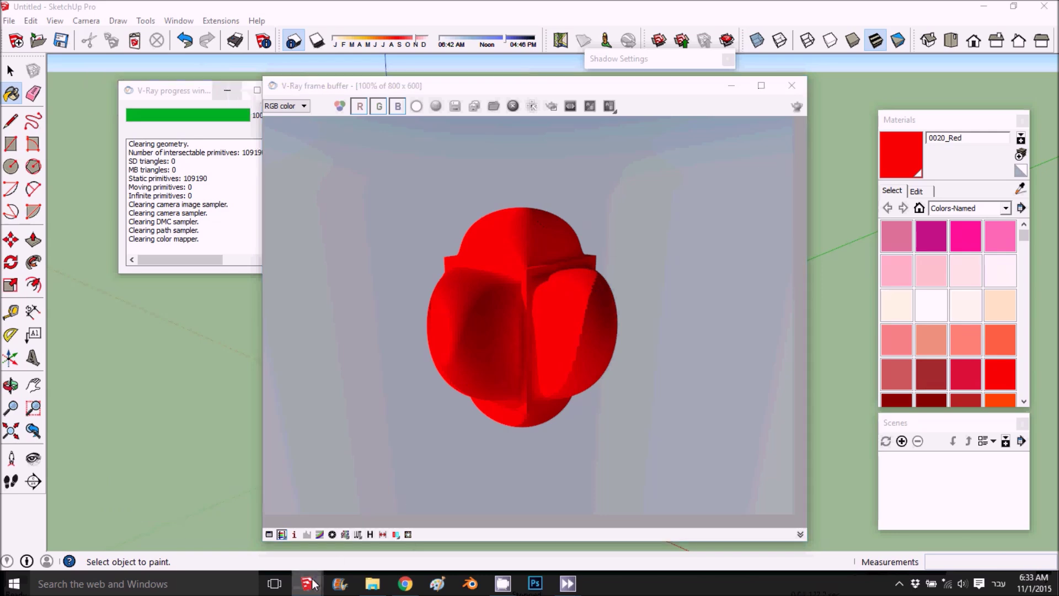
mouse_move(308, 582)
left_click(264, 534)
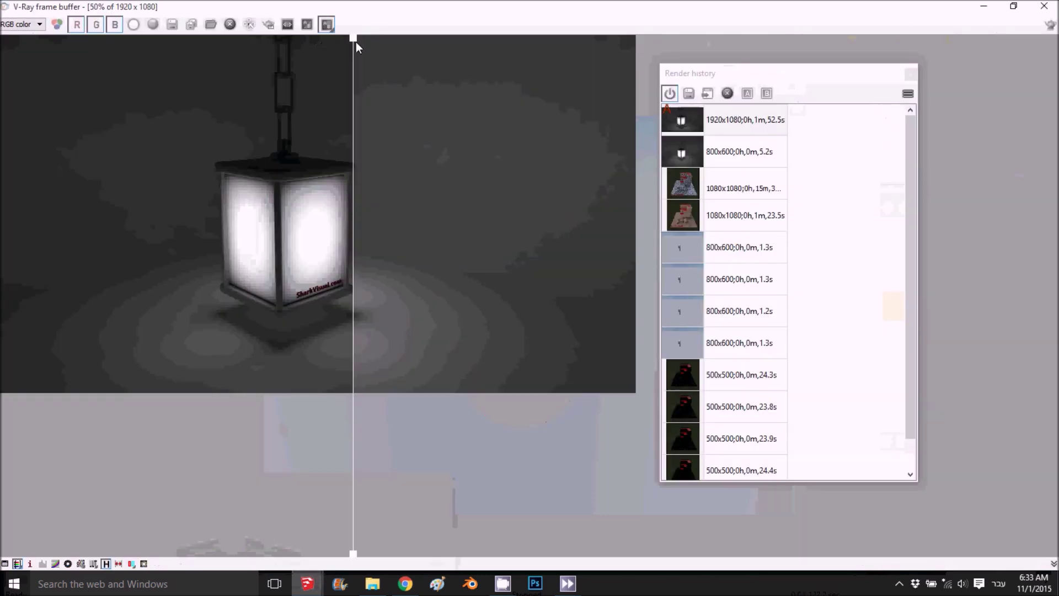
left_click_drag(356, 42, 441, 113)
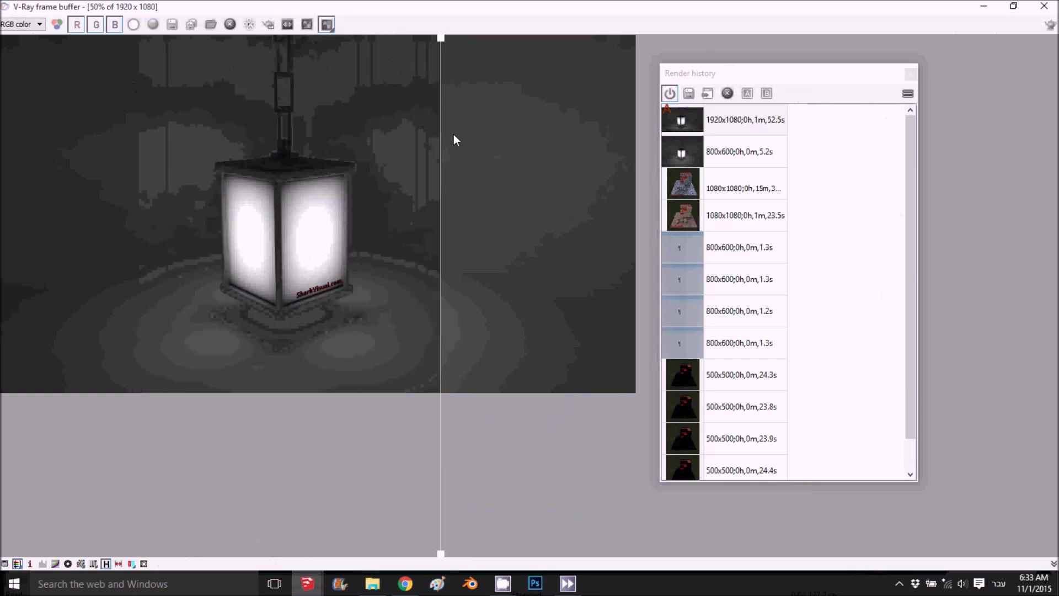